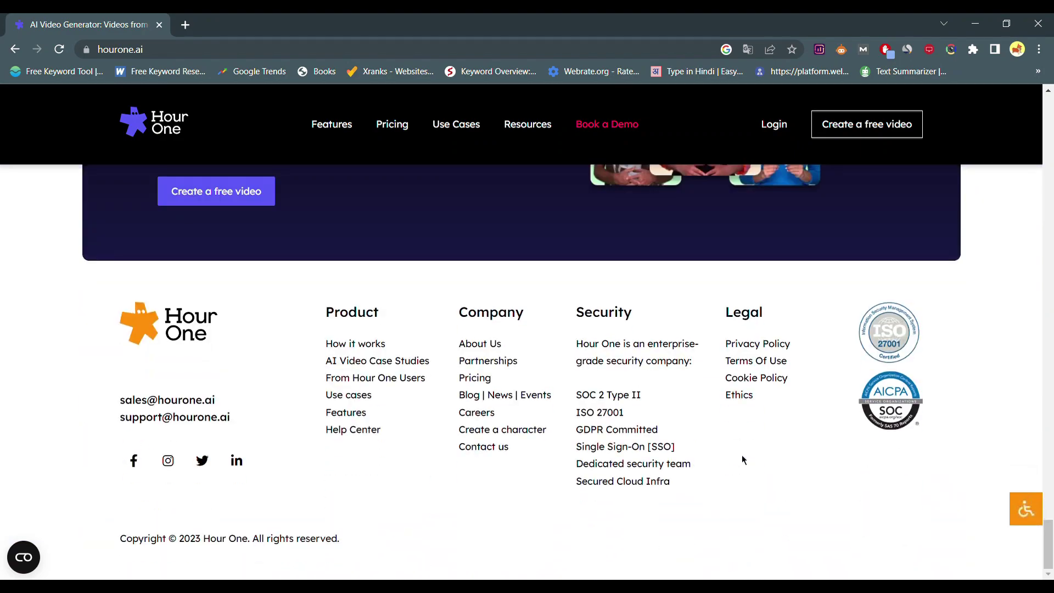
Open the pricing page and examine the Free Trial, Lite, Business and Enterprise plans and their feature comparison
scroll(743, 454, up, 6)
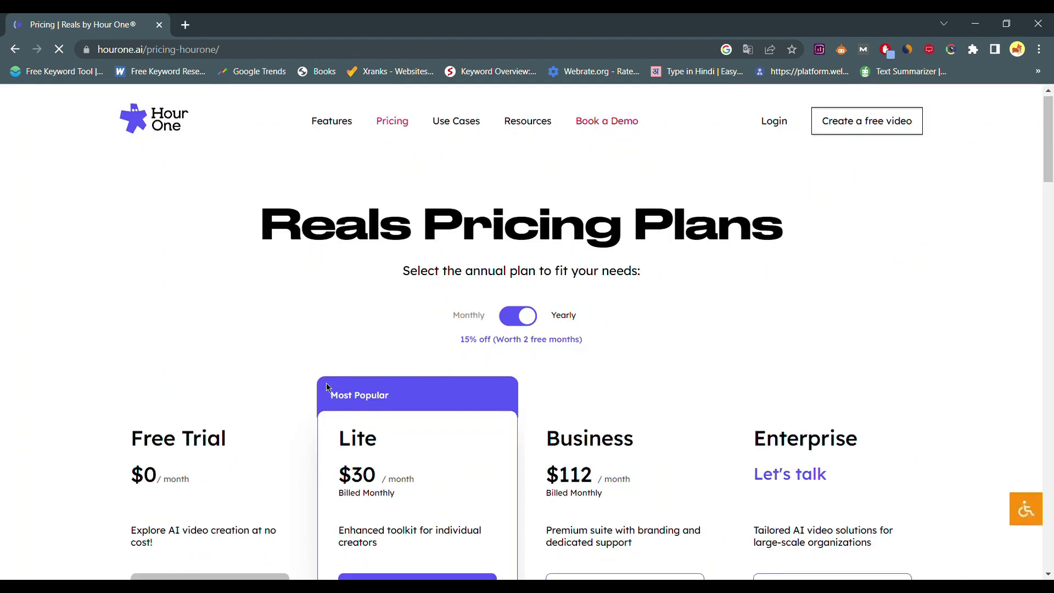
scroll(313, 357, down, 4)
scroll(235, 372, down, 1)
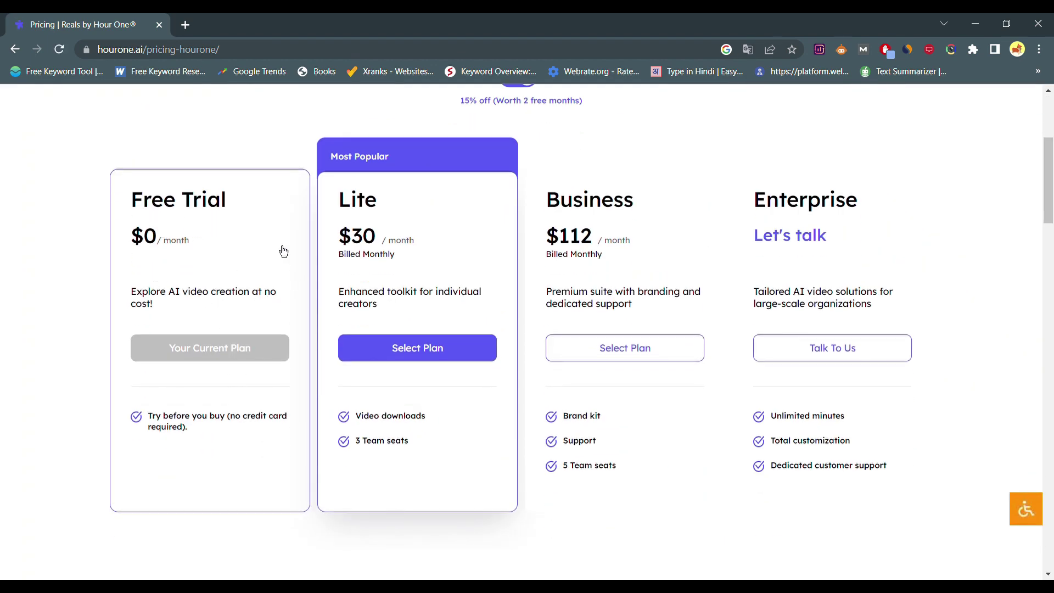
drag(308, 336, 393, 268)
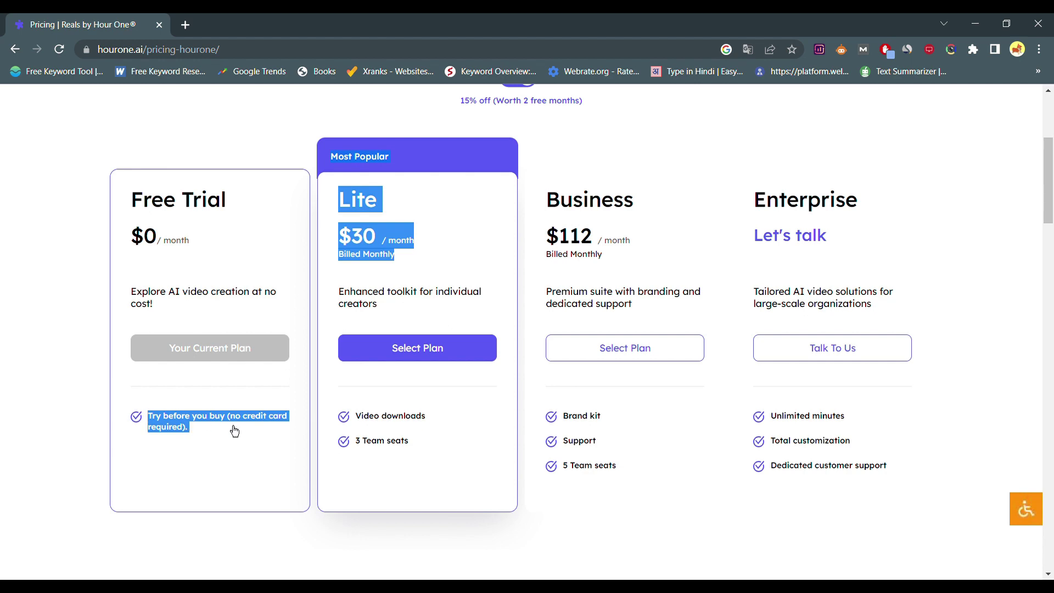
scroll(192, 471, down, 2)
scroll(101, 472, down, 10)
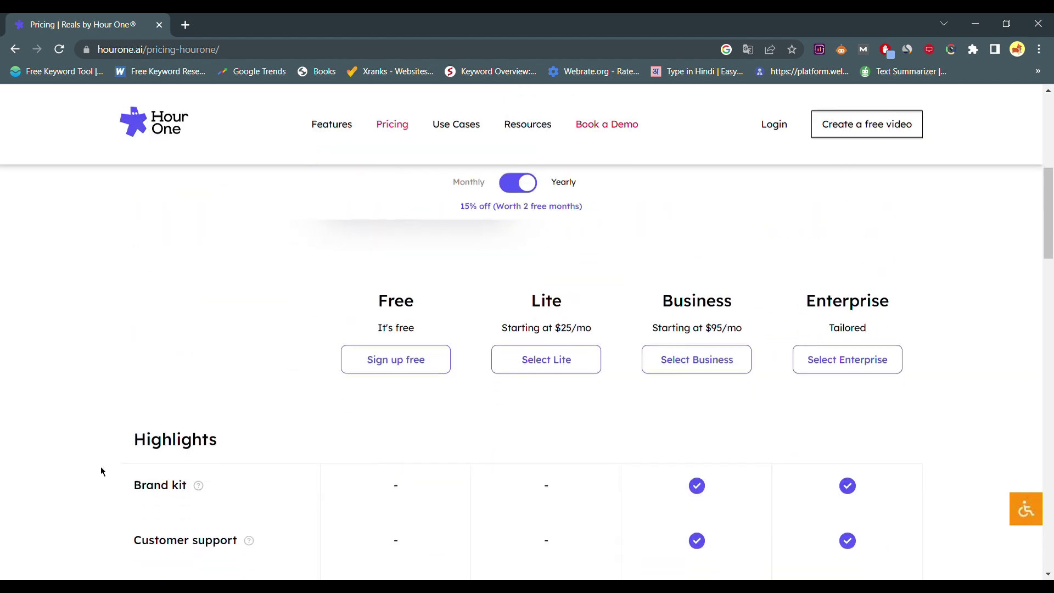
scroll(238, 376, up, 3)
scroll(238, 488, down, 12)
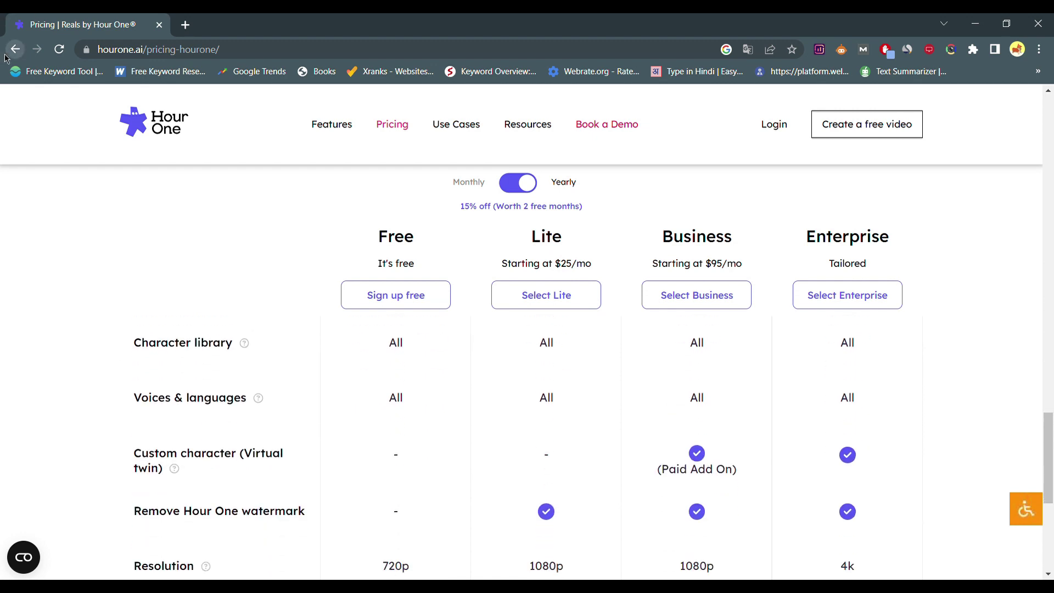
Return to the home page and sign up for a free video with Google, agreeing to the services agreement and privacy policy
click(15, 49)
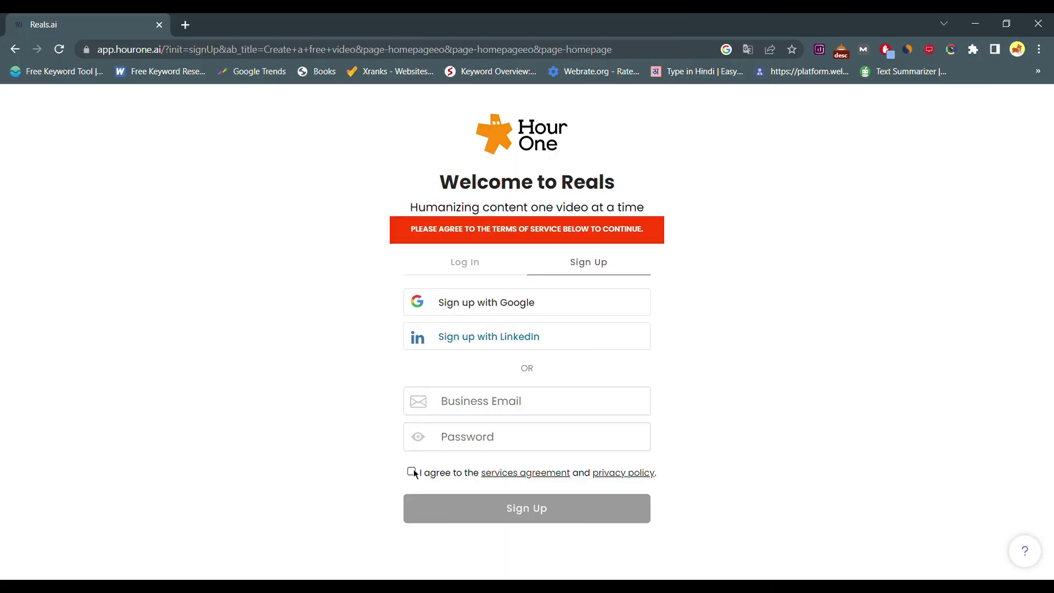
click(411, 472)
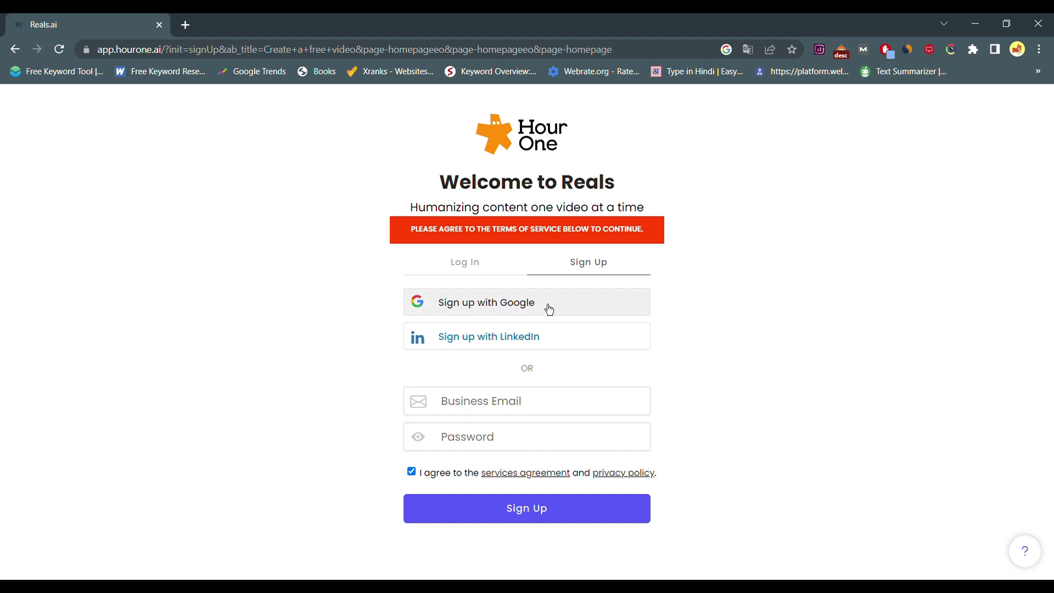
click(548, 307)
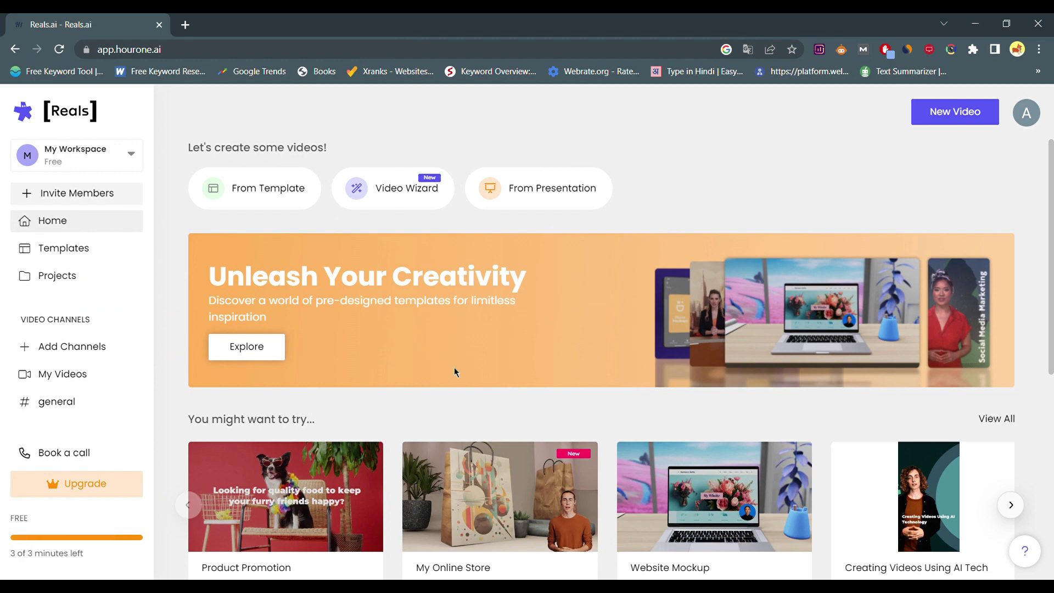
Look through the home dashboard's suggested templates, social media templates and recent videos
scroll(427, 306, down, 6)
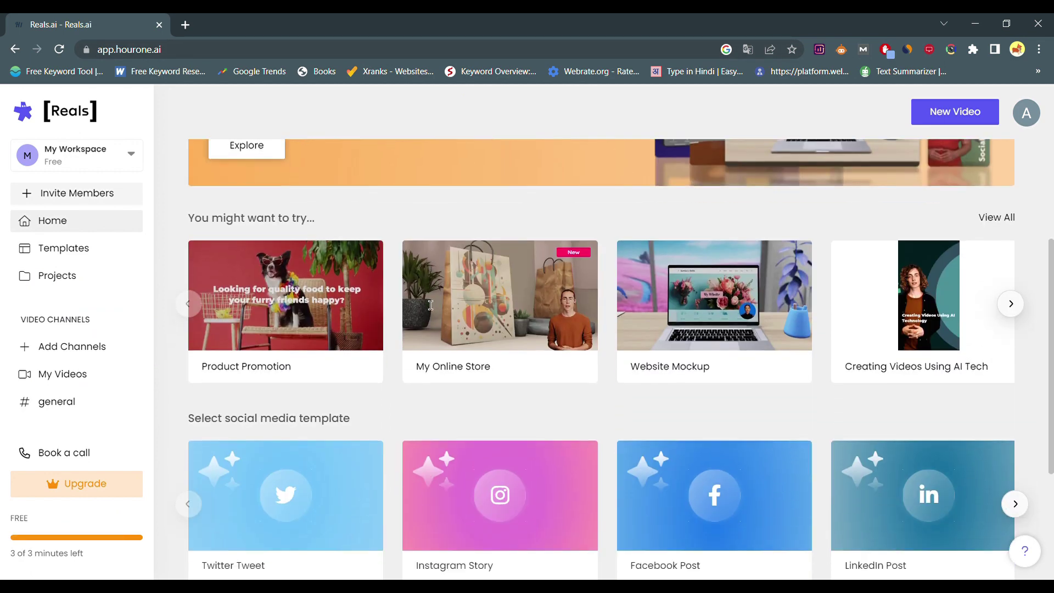
scroll(401, 362, down, 1)
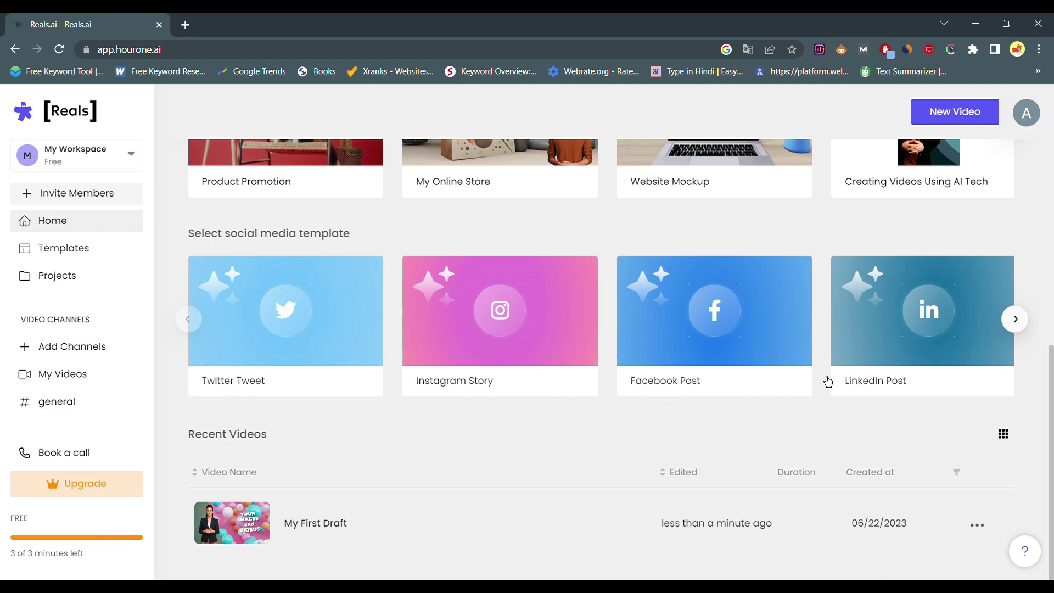
scroll(303, 345, up, 7)
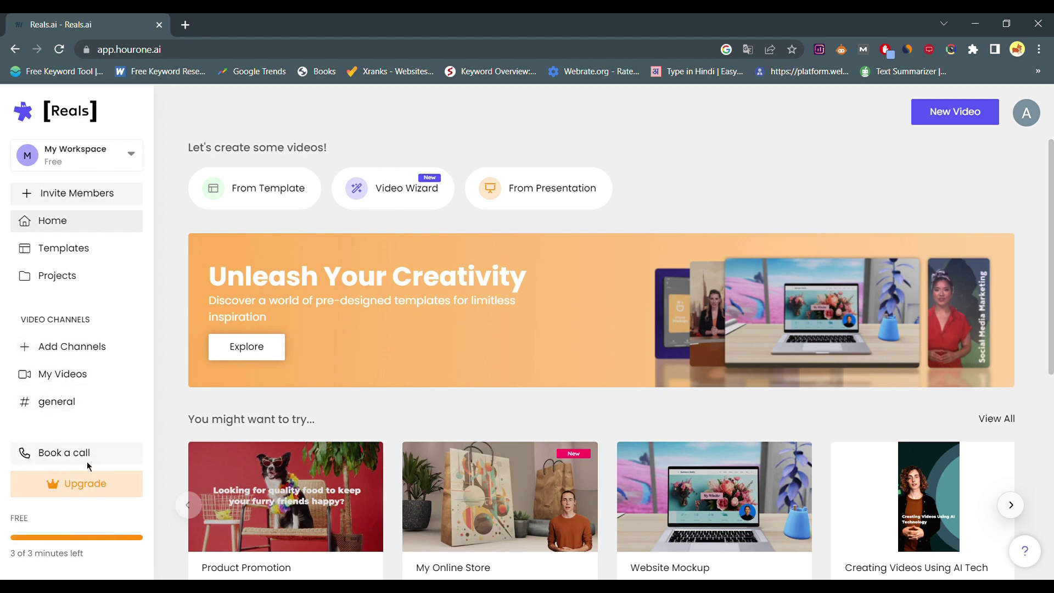
scroll(341, 423, down, 5)
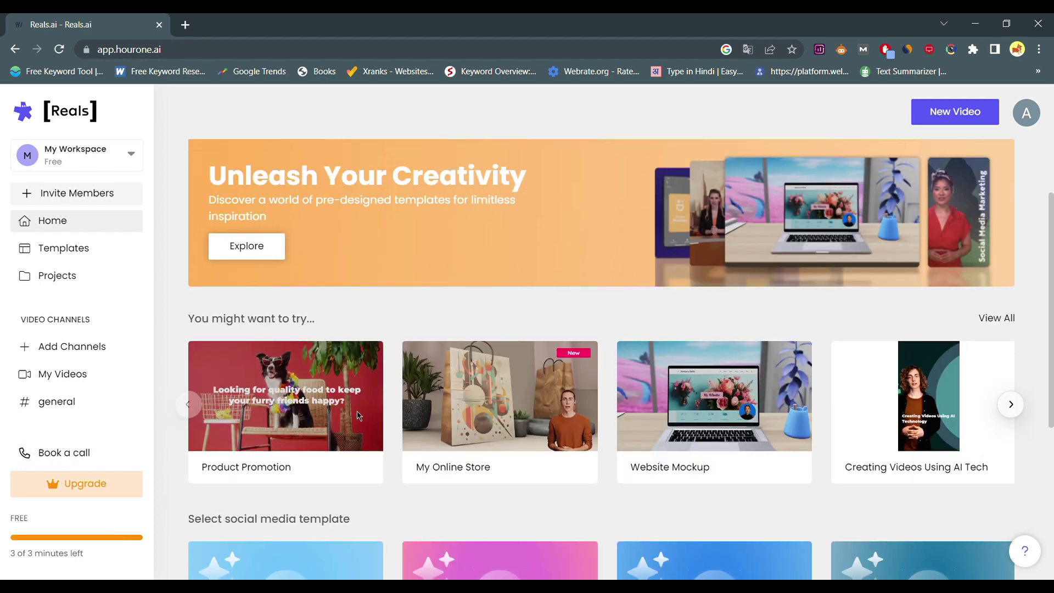
scroll(306, 434, down, 2)
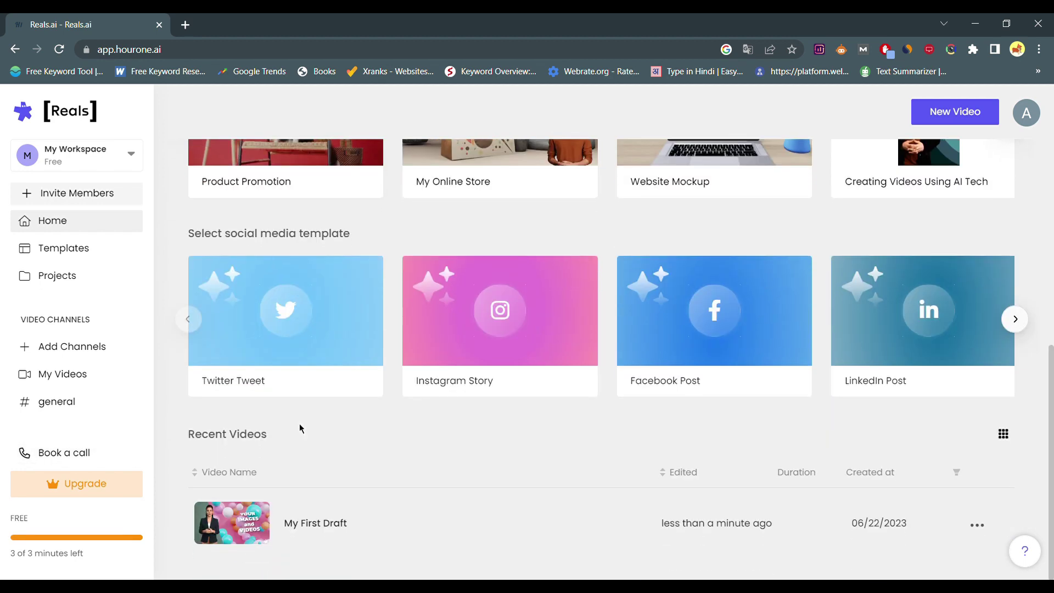
scroll(552, 331, up, 7)
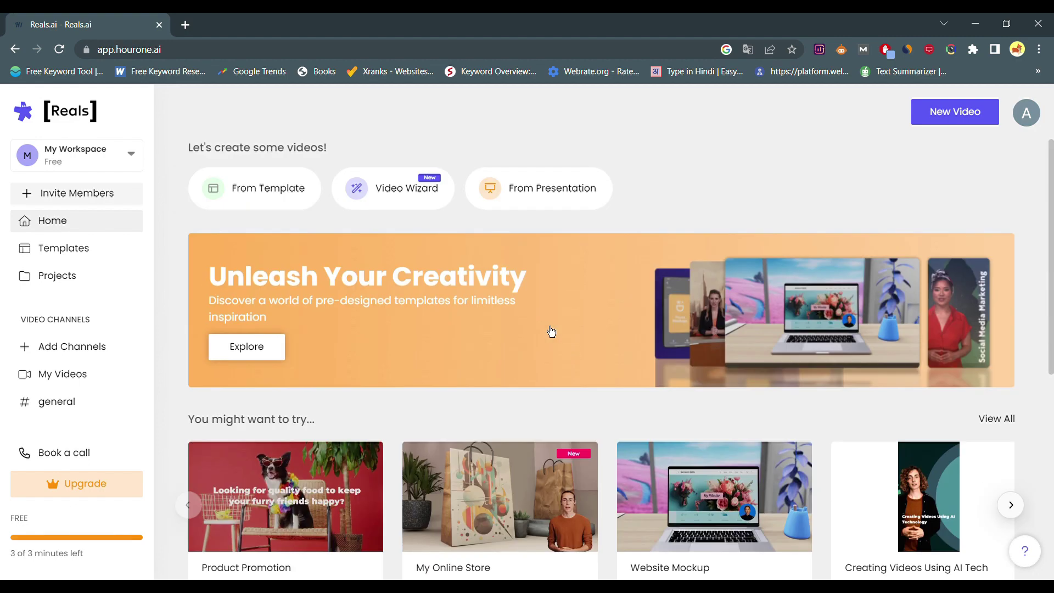
Create a Video Wizard draft from the suggested new-marketing-specialist welcome topic with scenes set to Auto, and dismiss the preview tip
click(392, 198)
click(384, 400)
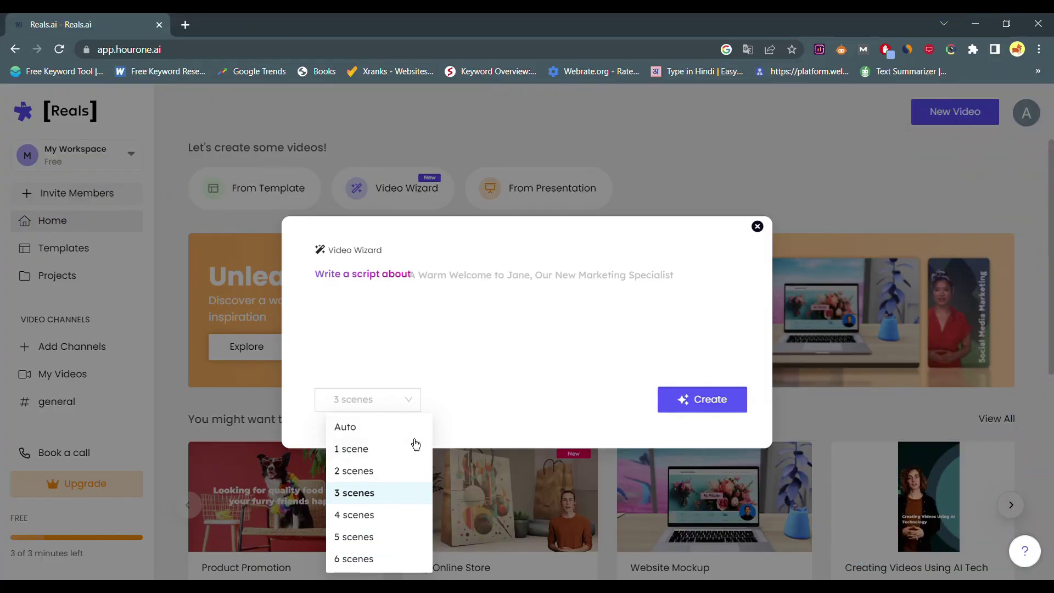
click(403, 436)
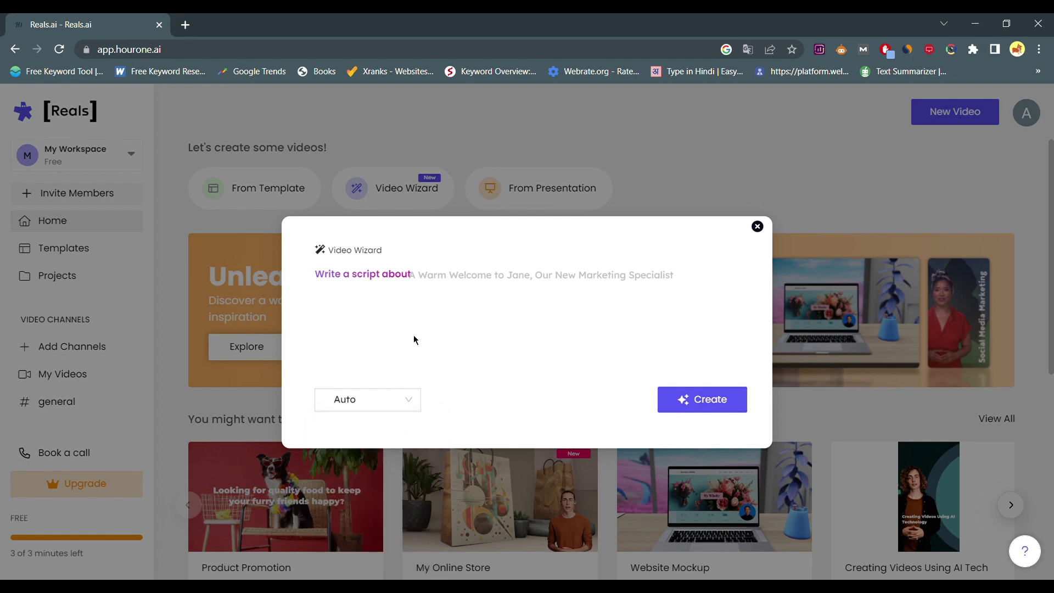
click(730, 399)
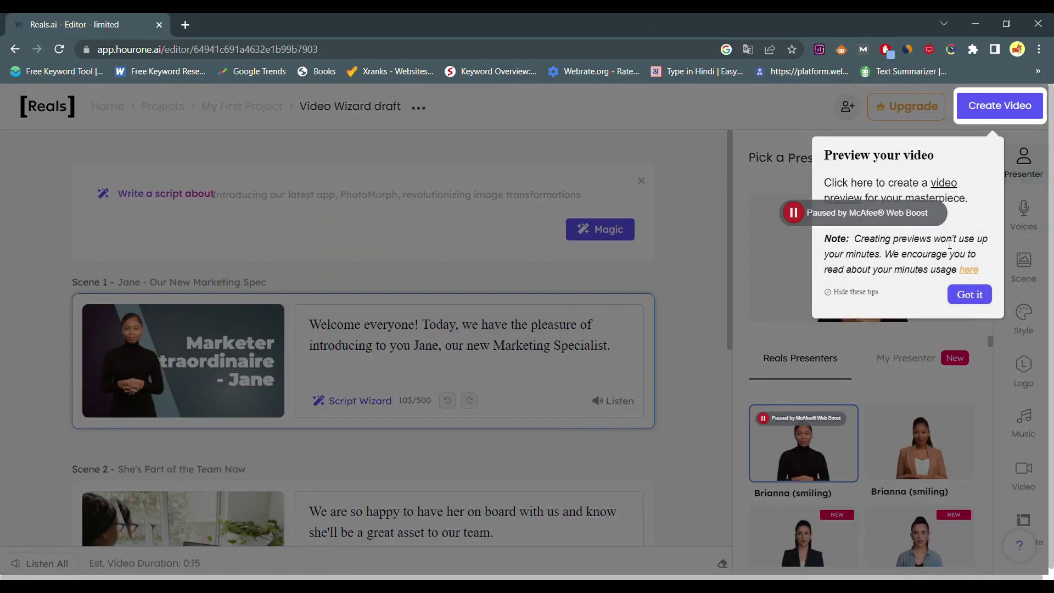
click(969, 295)
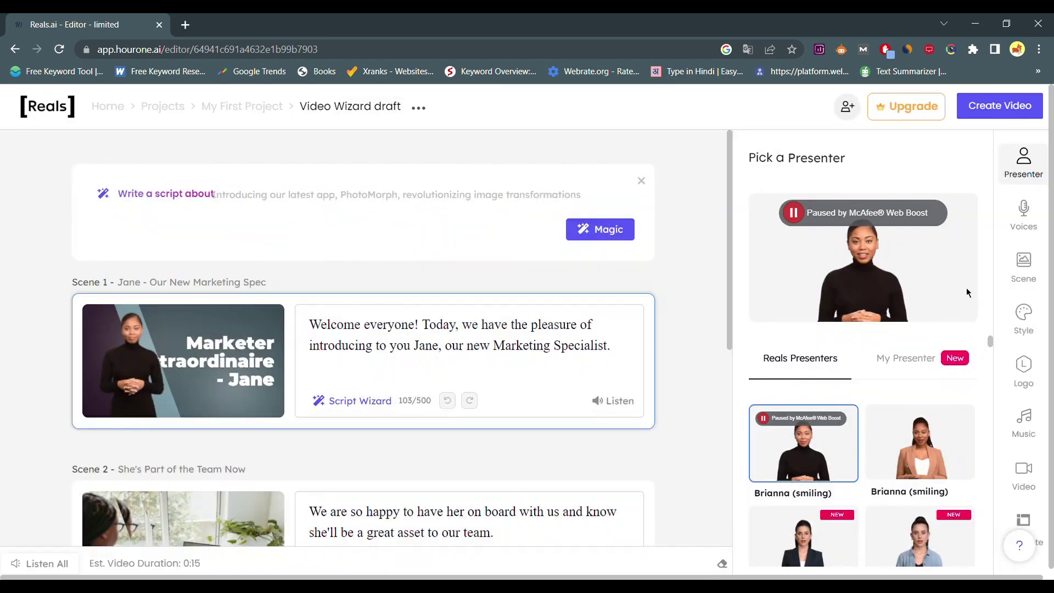
Review the generated scenes and their scripts, and browse the available Reals presenters
scroll(348, 420, down, 2)
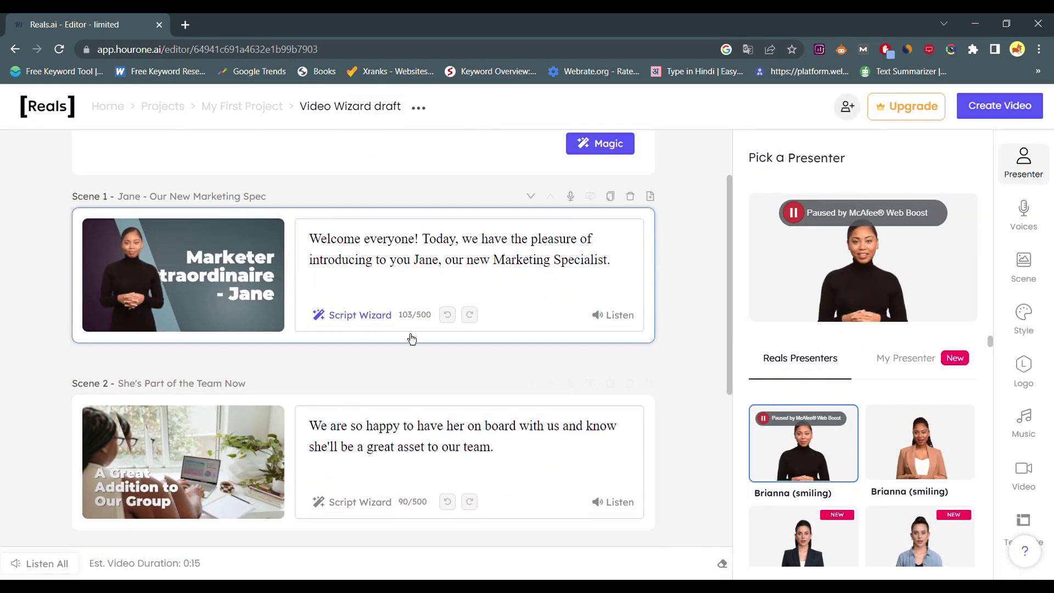
scroll(424, 378, down, 3)
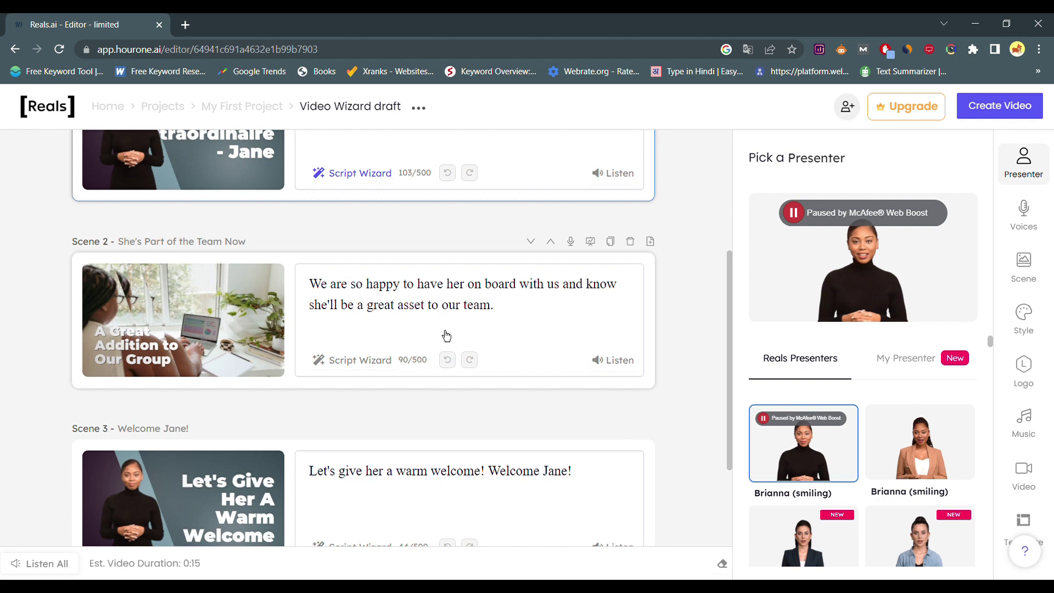
scroll(483, 324, up, 5)
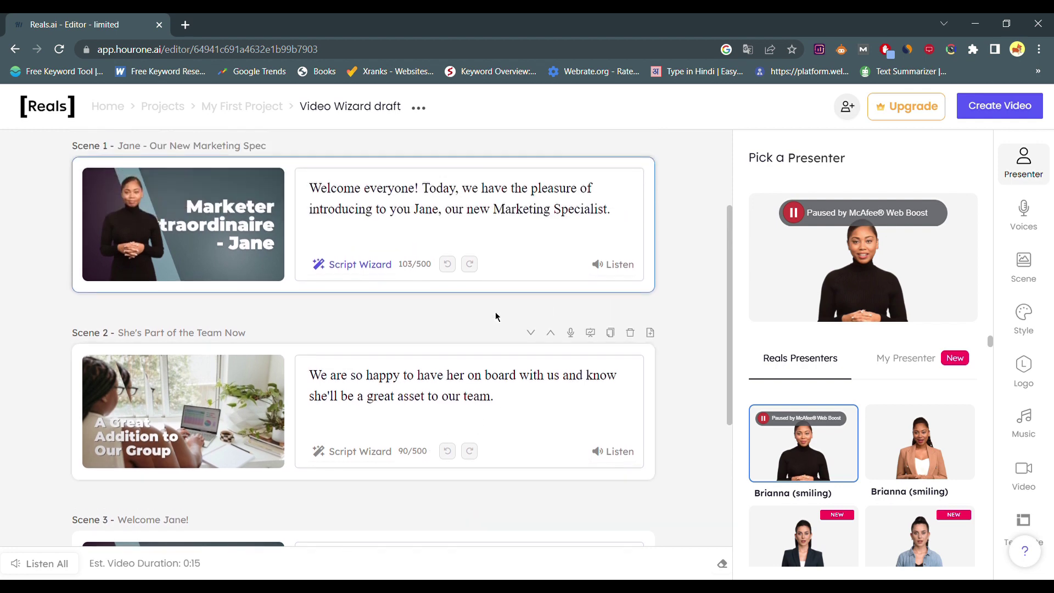
scroll(917, 466, down, 10)
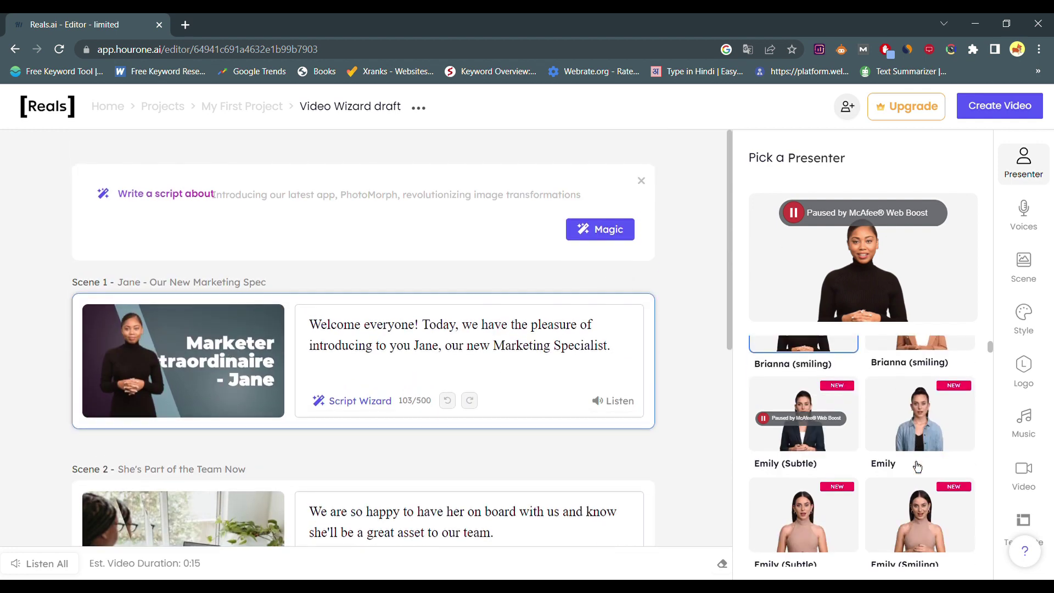
scroll(914, 439, down, 2)
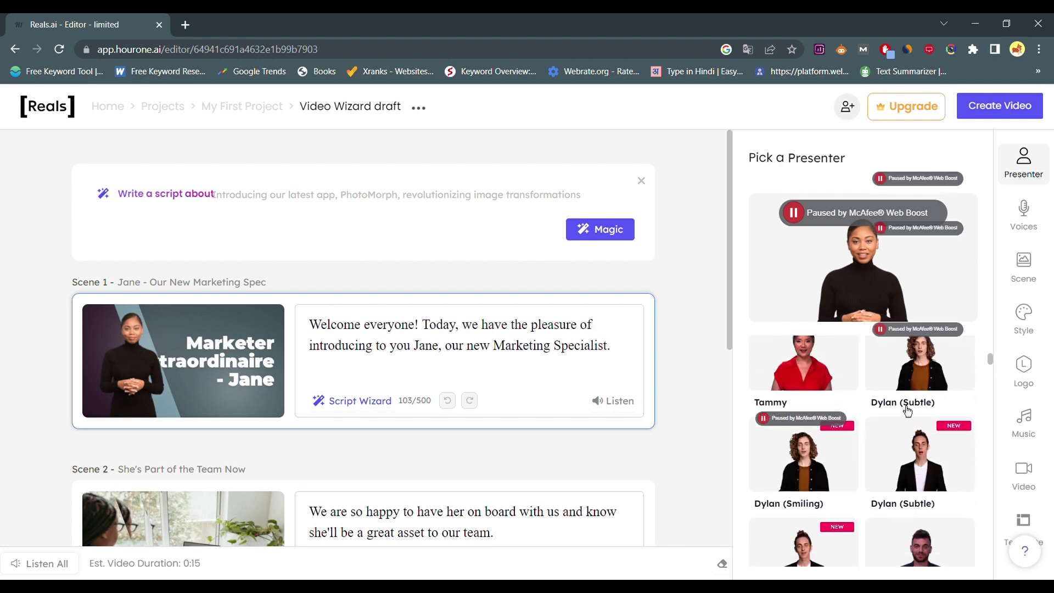
scroll(909, 409, up, 3)
scroll(907, 411, up, 2)
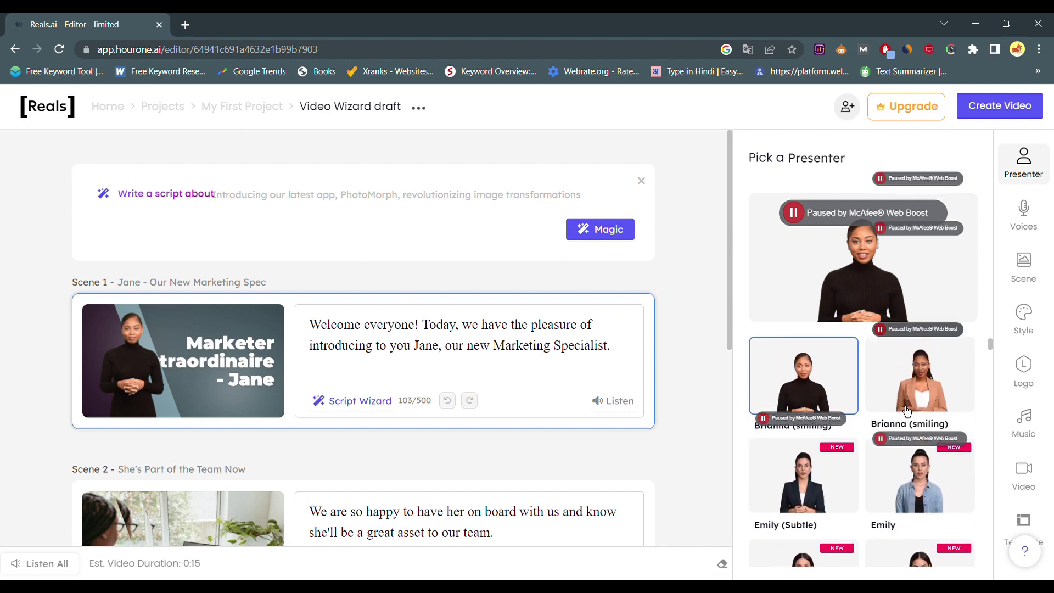
scroll(885, 471, down, 10)
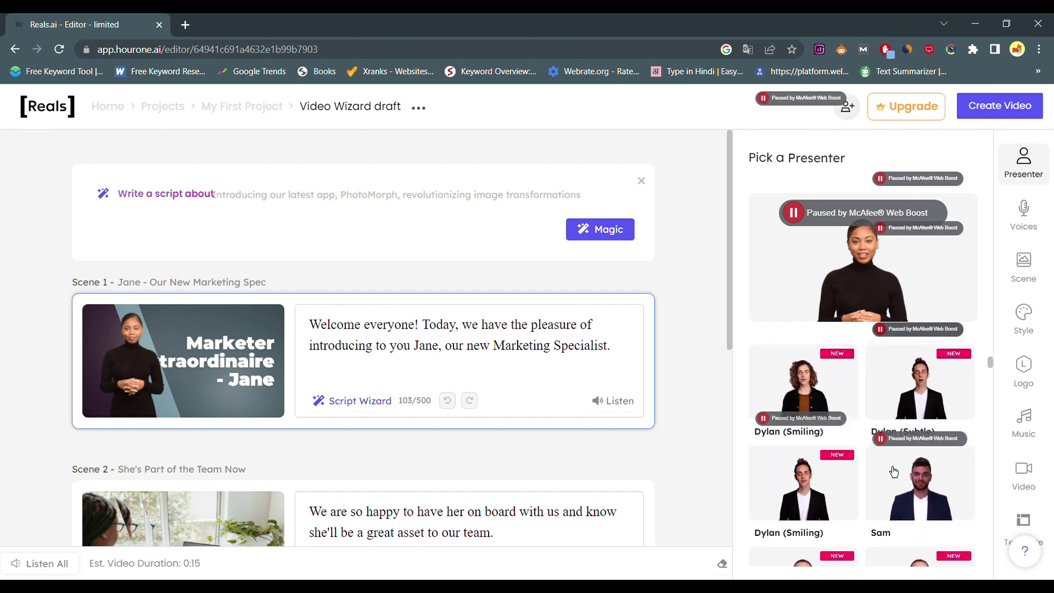
scroll(894, 471, down, 2)
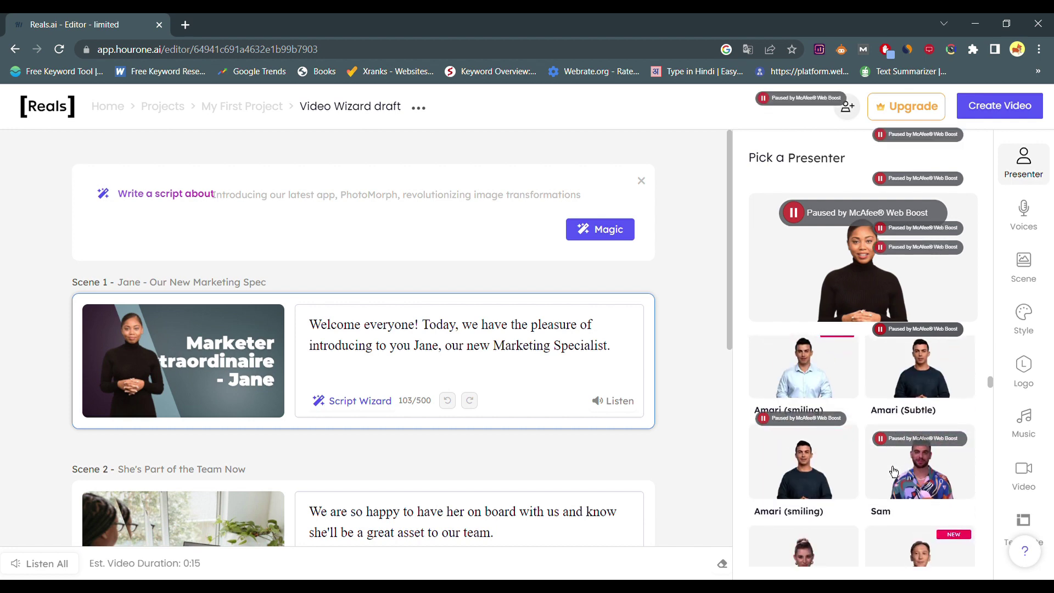
scroll(751, 136, up, 12)
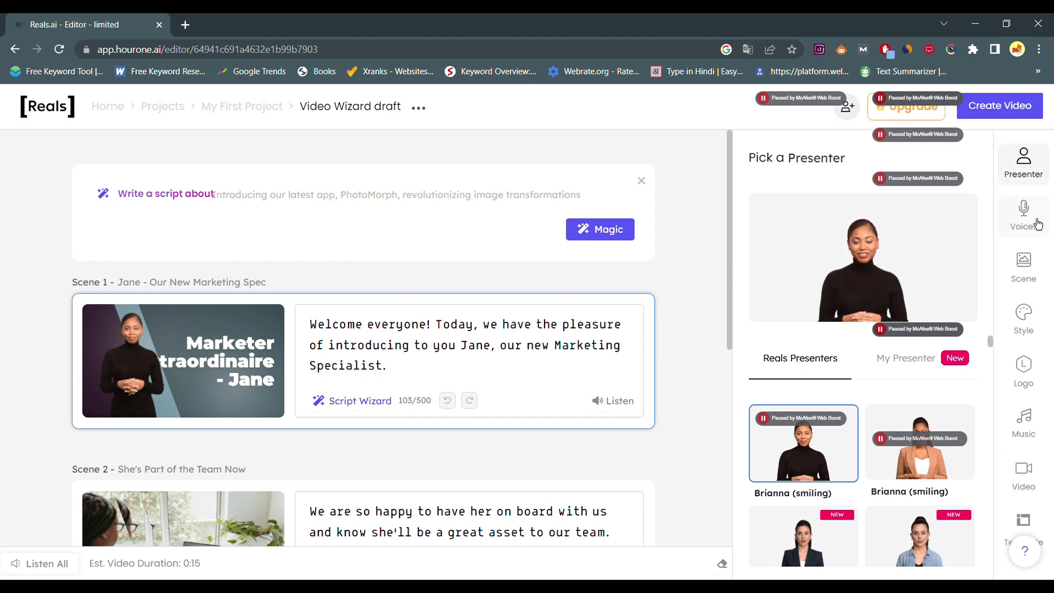
Browse the available voices and listen to a sample of the Bella English (US) voice
click(1038, 224)
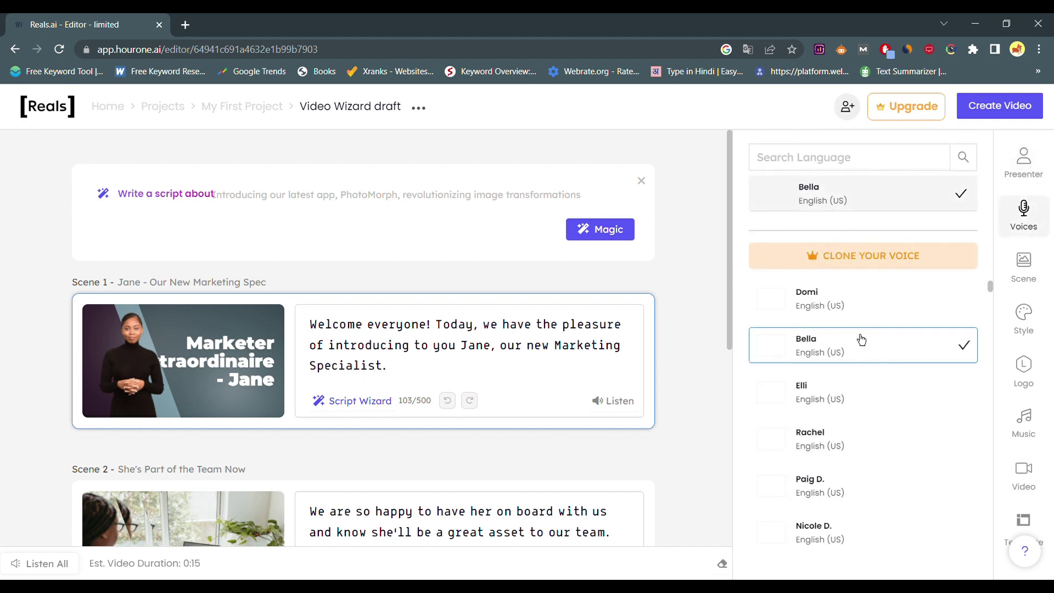
scroll(889, 420, down, 2)
scroll(889, 420, up, 2)
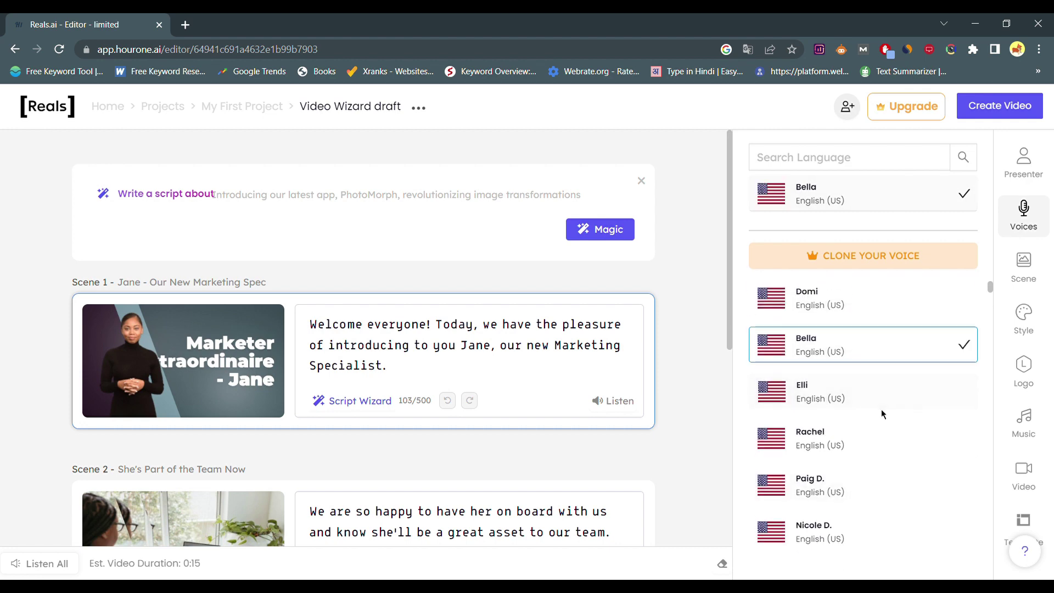
click(967, 346)
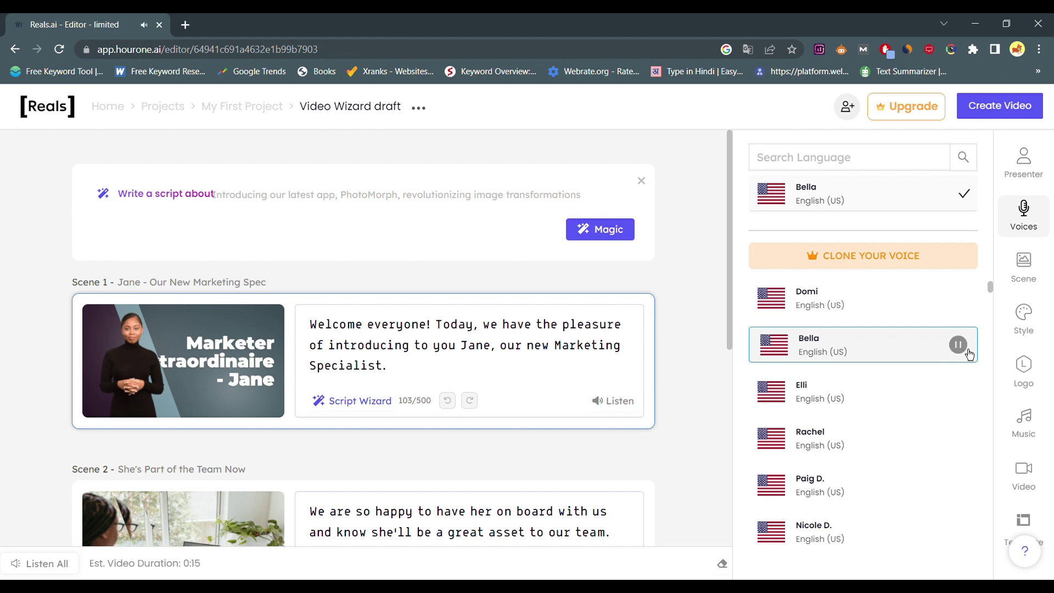
click(967, 357)
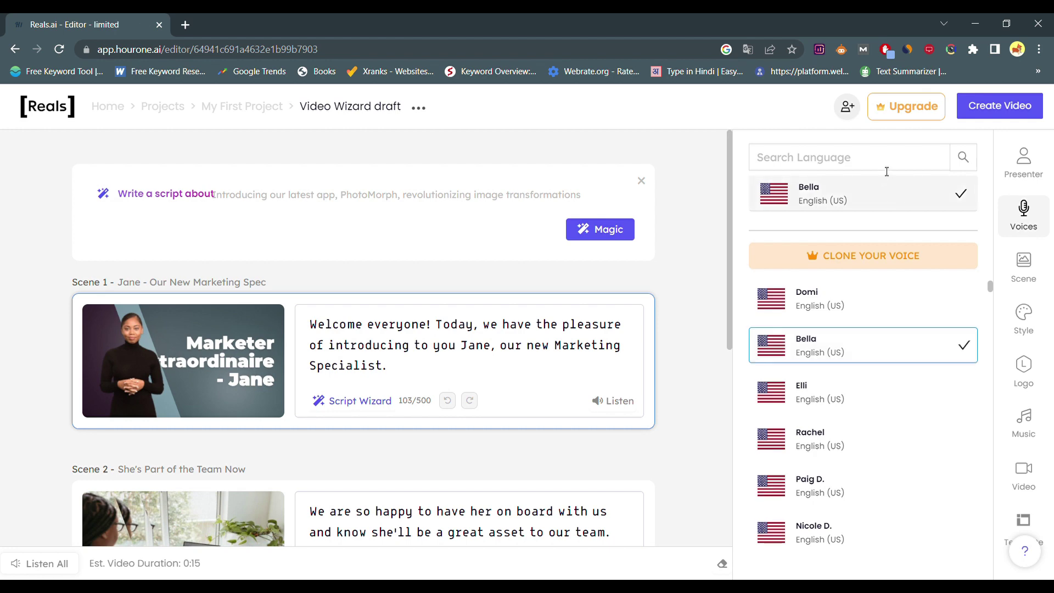
Search the voices for "hind" and preview the Deep O. Hindi (IN) voice
click(887, 169)
text(hin)
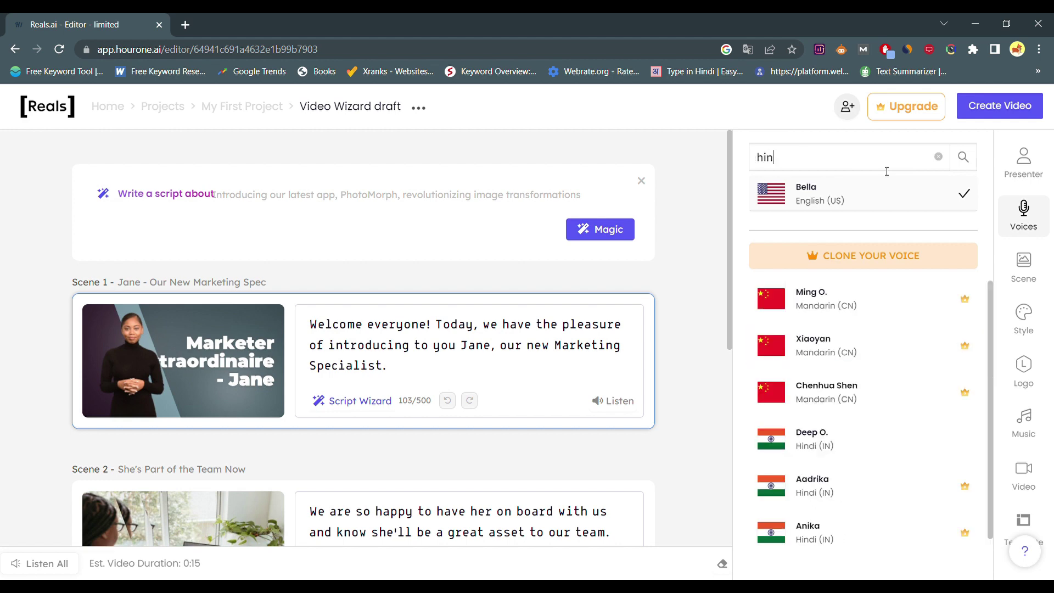
text(d)
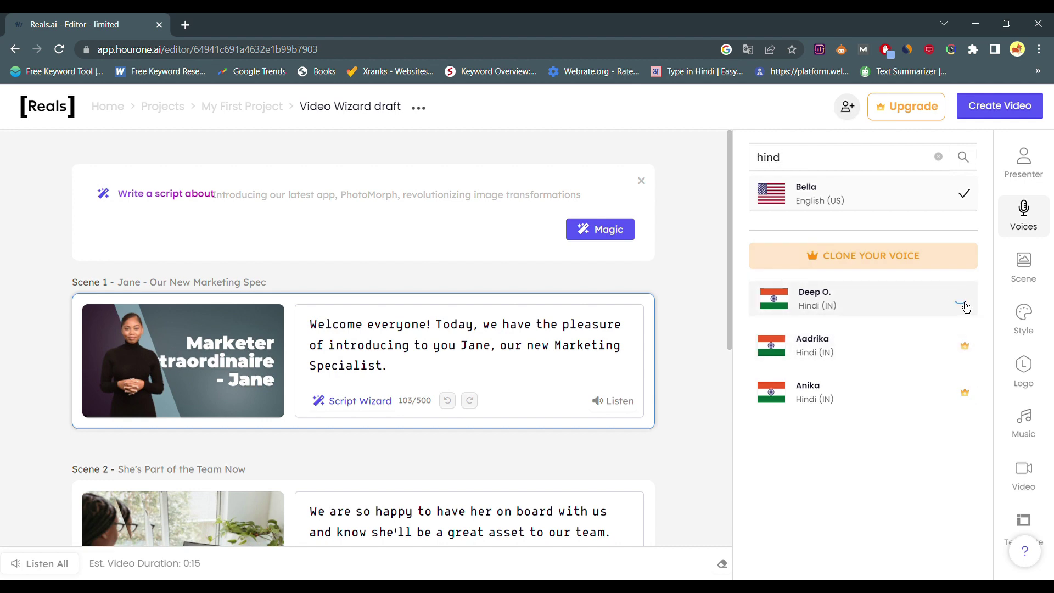
click(955, 300)
click(906, 299)
Look through the available layouts for Scene 1 and check the video's intro and outro settings
click(1018, 266)
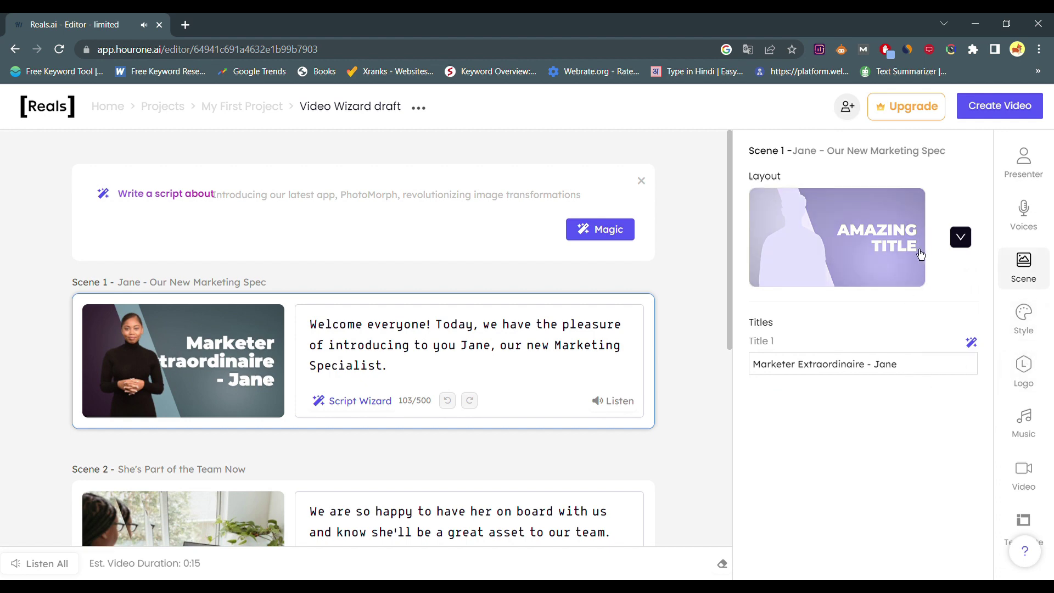
click(960, 237)
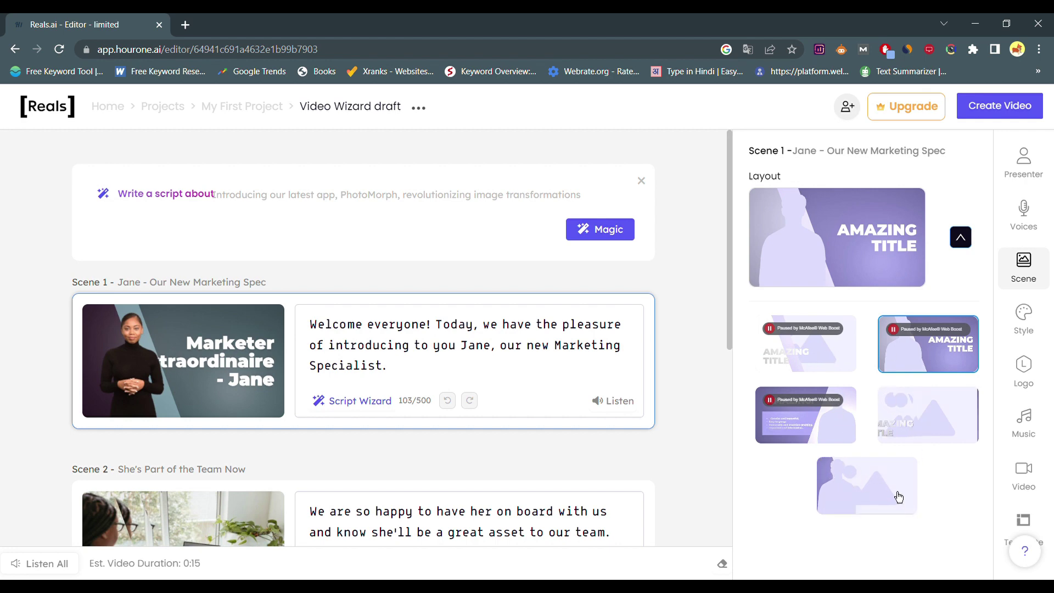
click(961, 237)
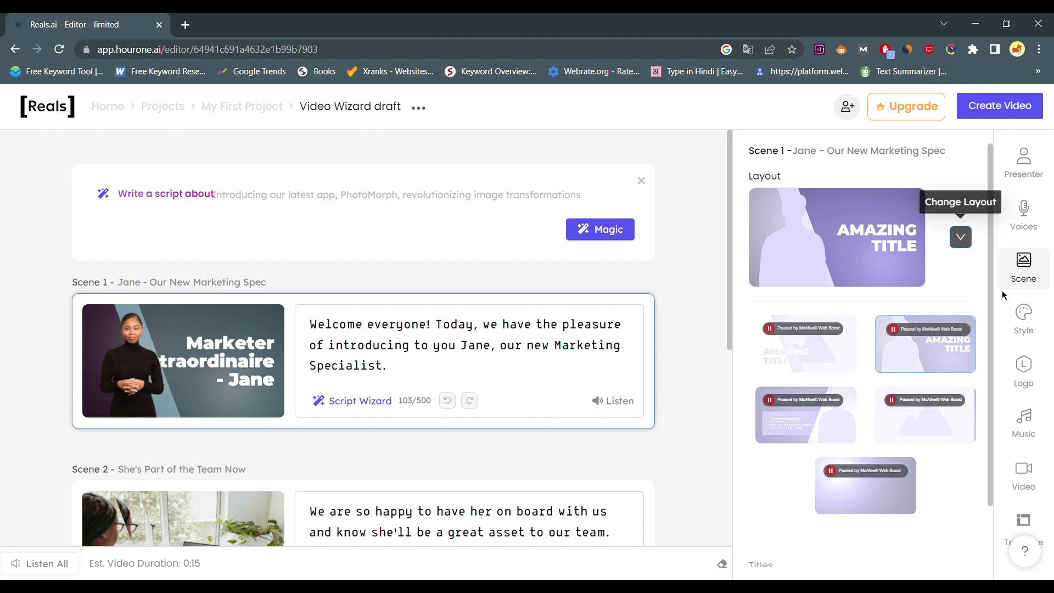
click(1034, 479)
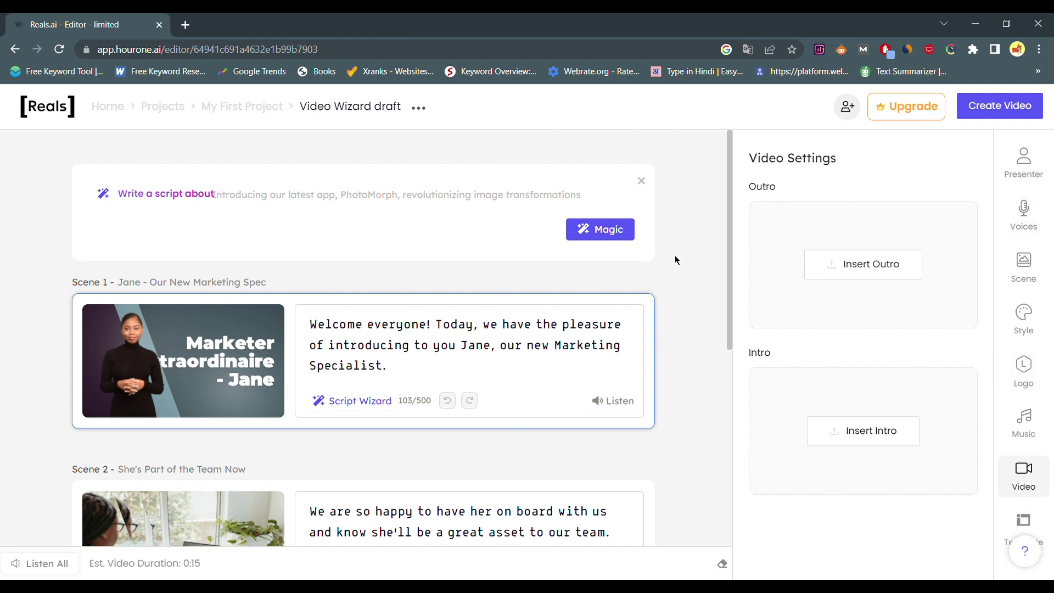
Select Scene 1 and listen to a sample of its script narration
click(648, 280)
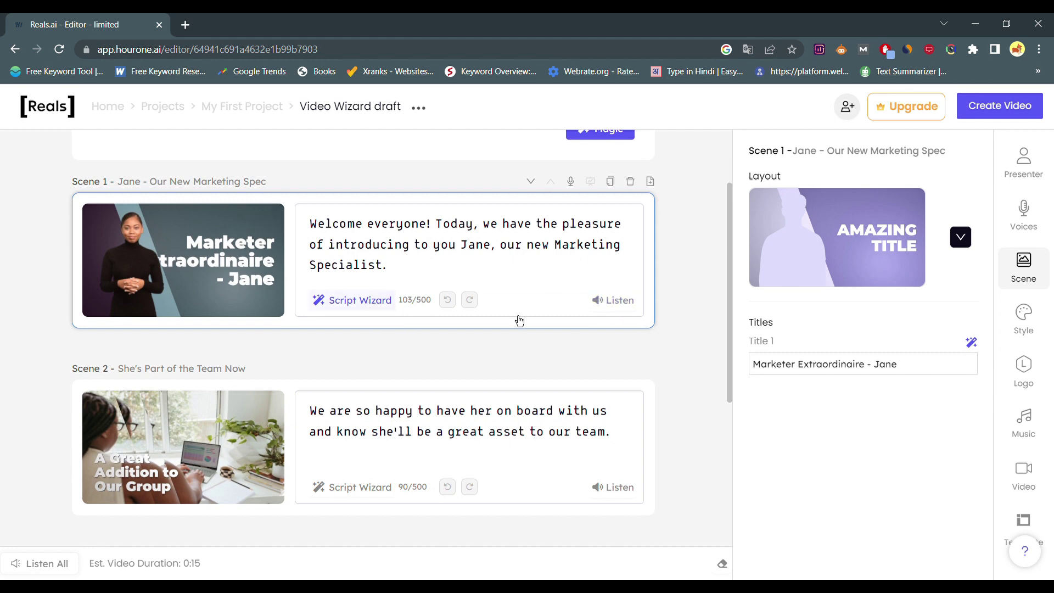
click(615, 302)
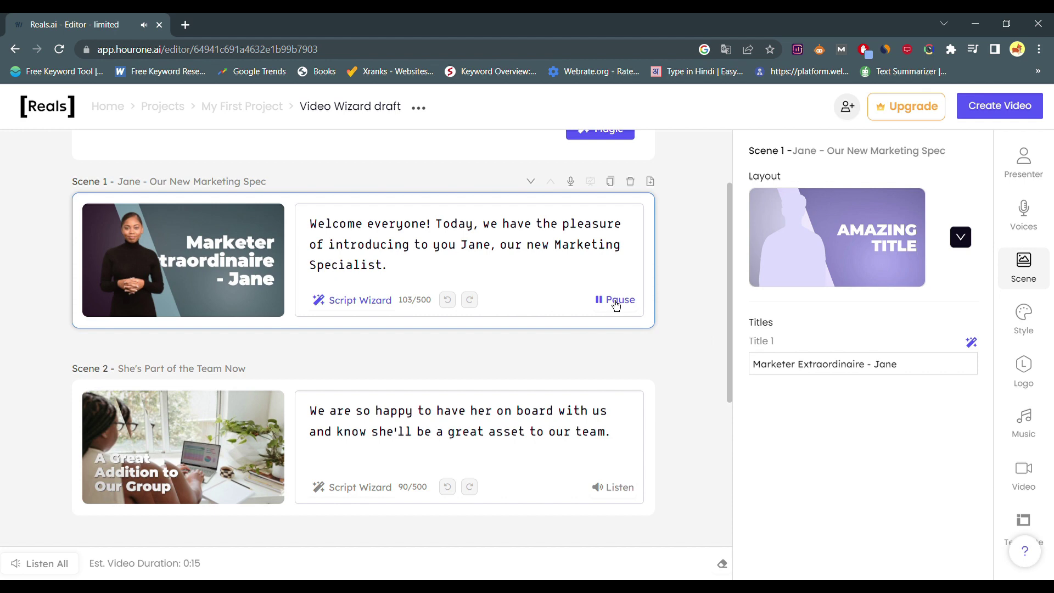
click(616, 302)
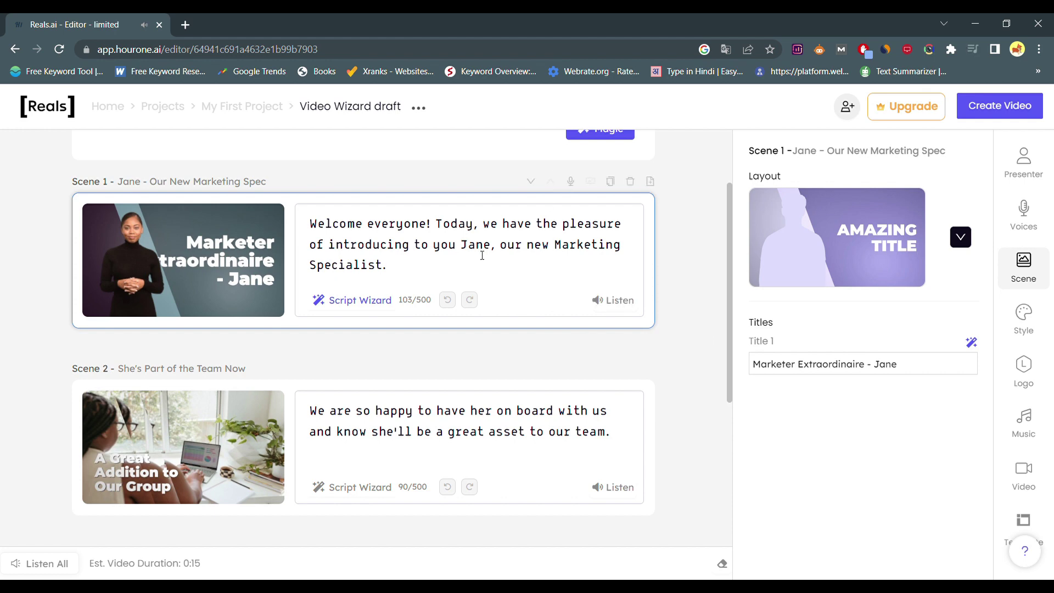
Check the Reals presenter choices and review the scripts and visuals of all three scenes
click(1029, 161)
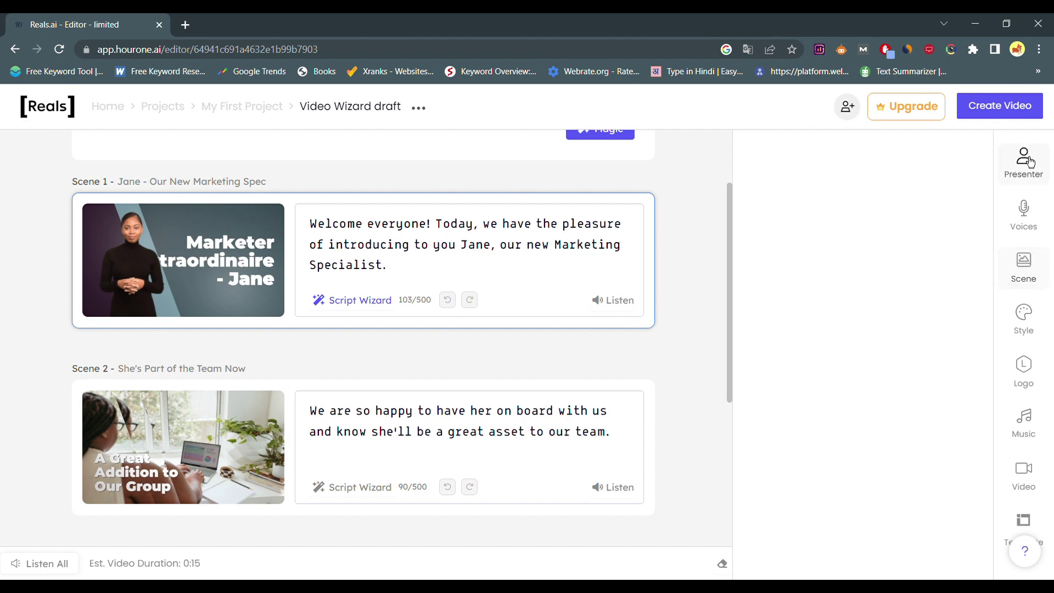
click(1026, 220)
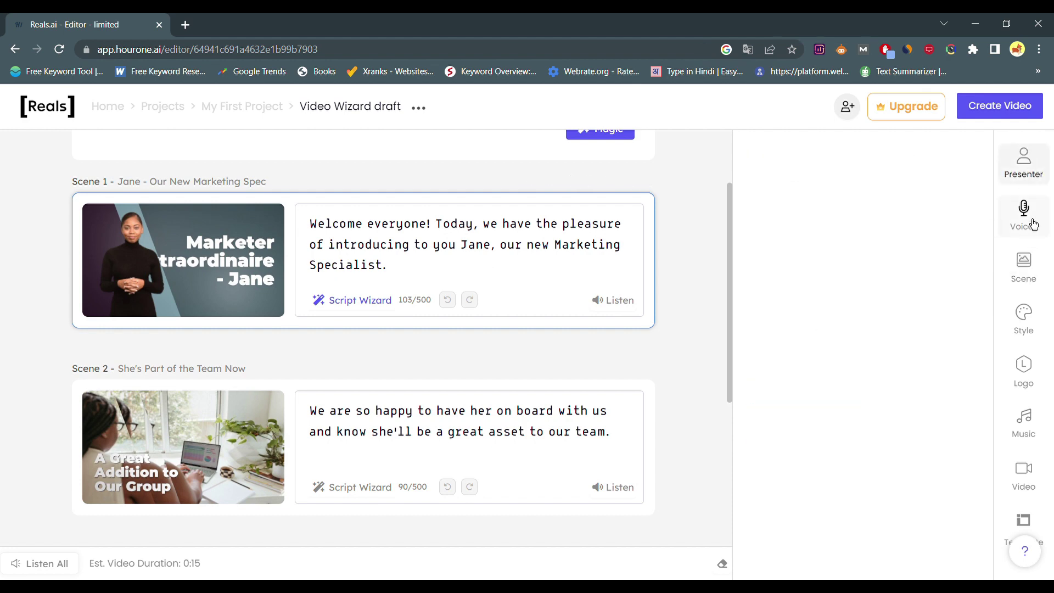
click(1048, 163)
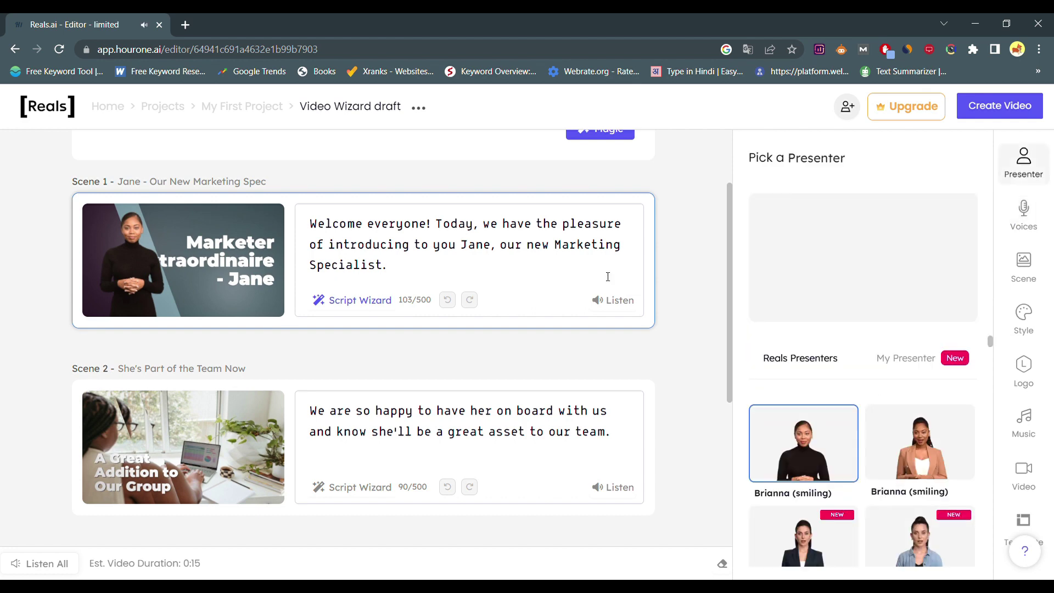
scroll(939, 503, down, 5)
scroll(494, 273, down, 5)
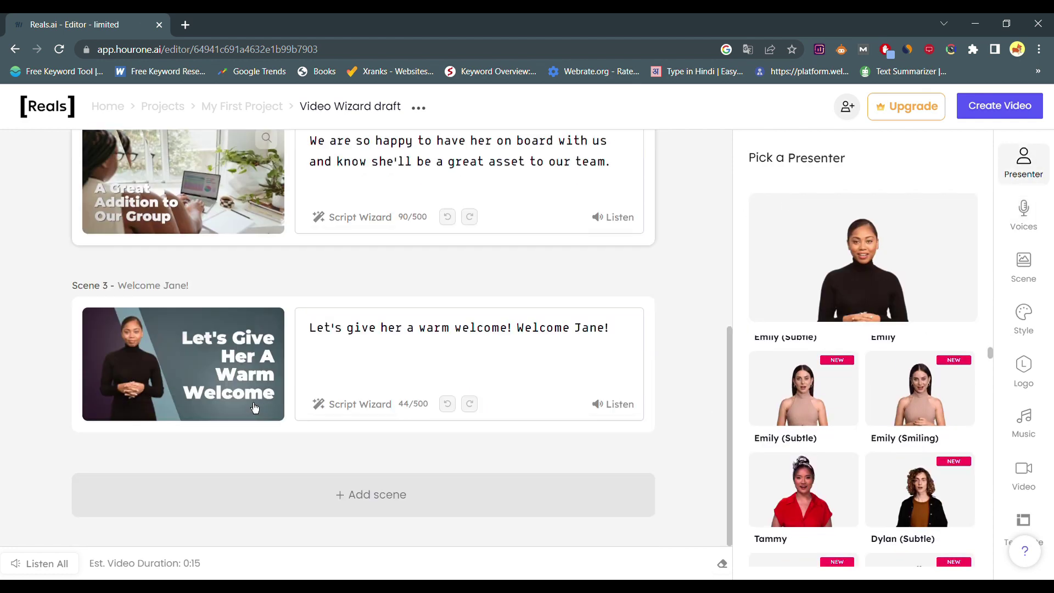
scroll(560, 245, up, 7)
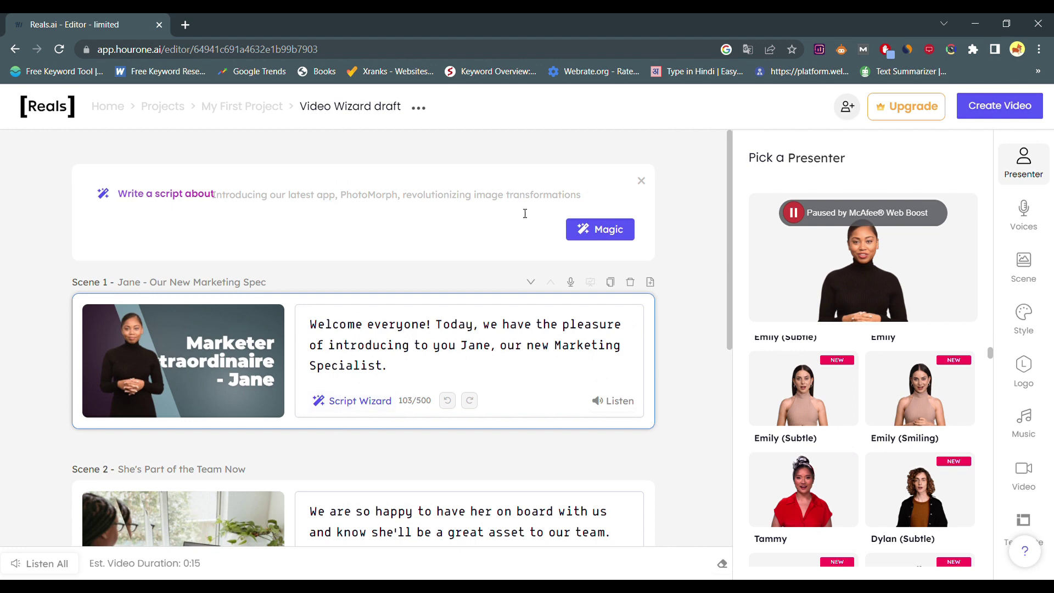
scroll(509, 264, down, 6)
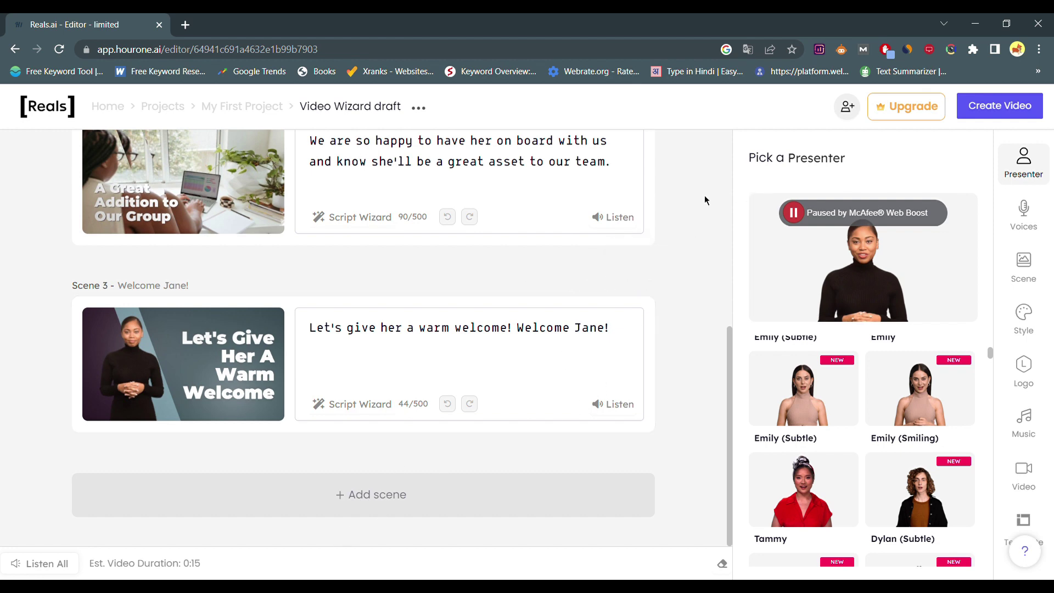
scroll(714, 194, up, 7)
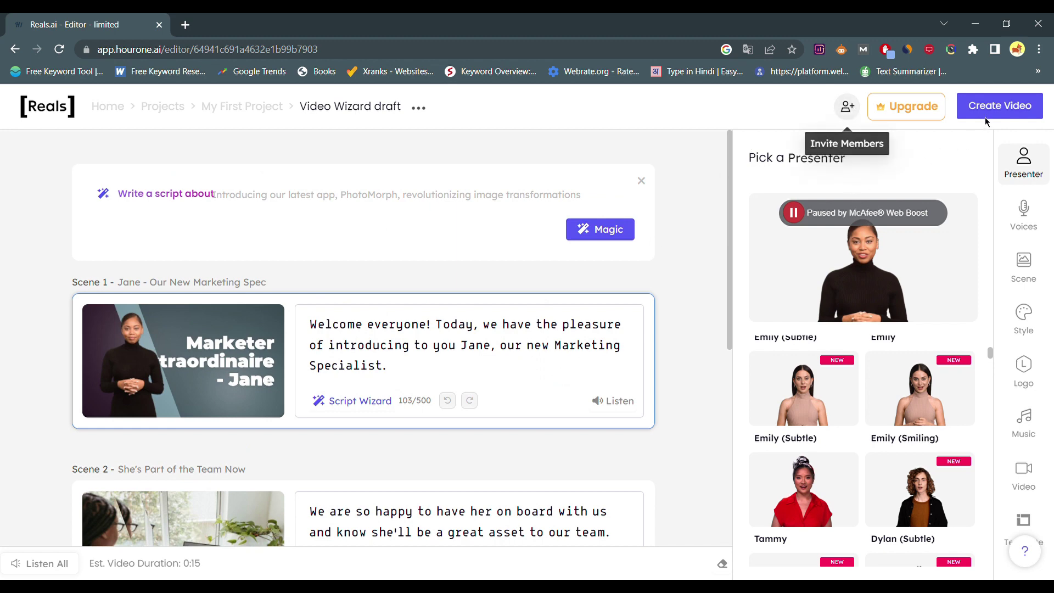
Create the video from the draft and try to download it, dismissing the Reals Lite upgrade offer
click(1041, 108)
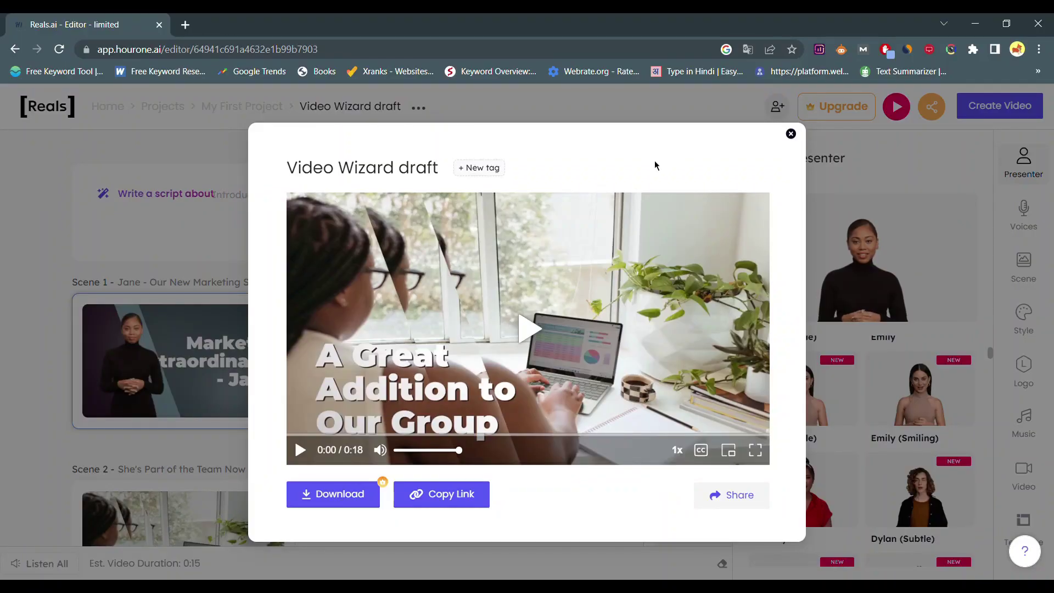
click(363, 495)
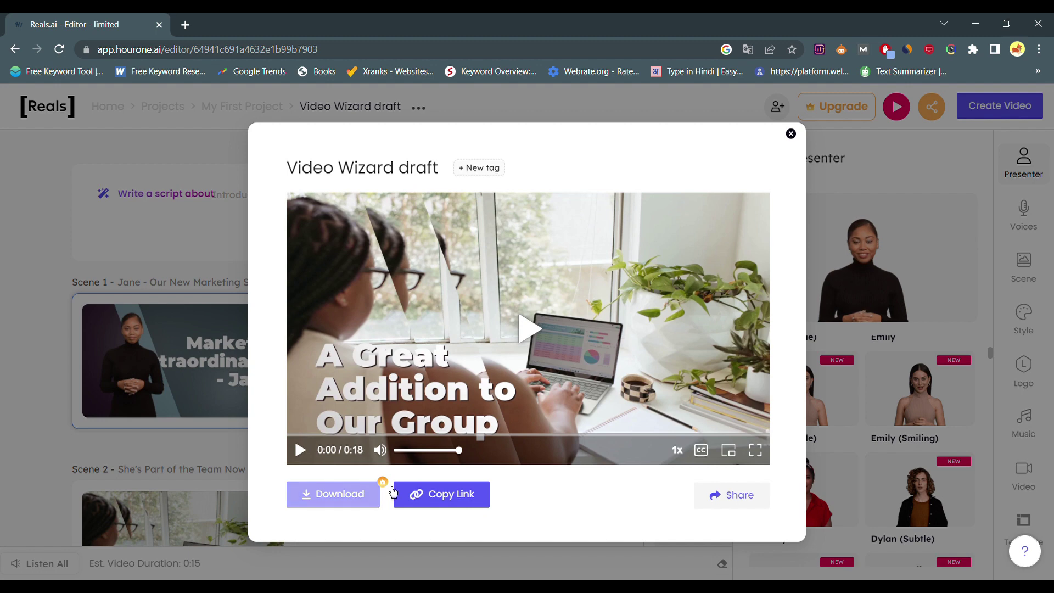
click(448, 499)
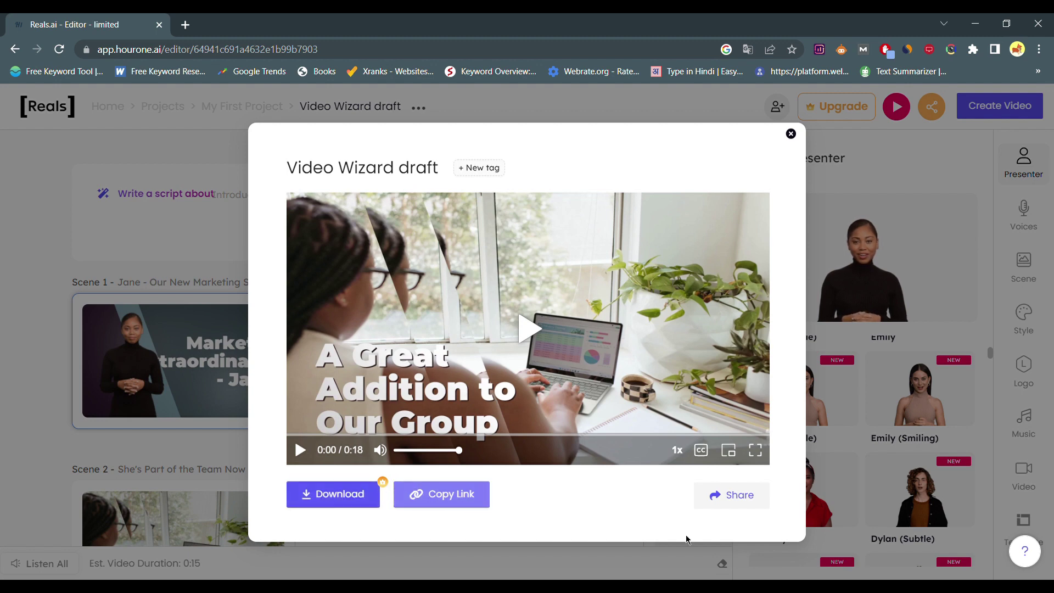
click(332, 505)
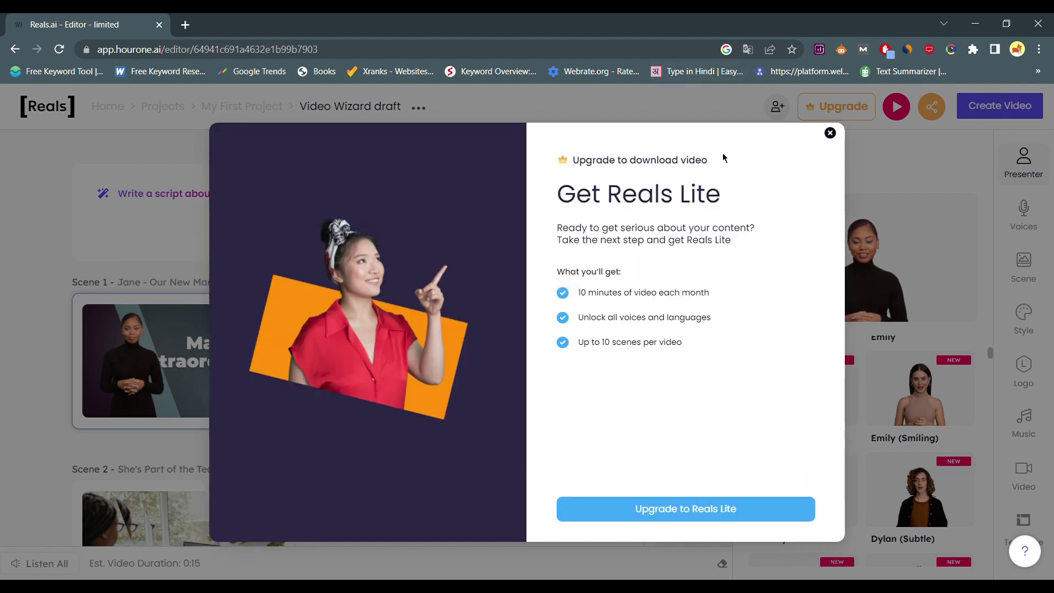
click(830, 133)
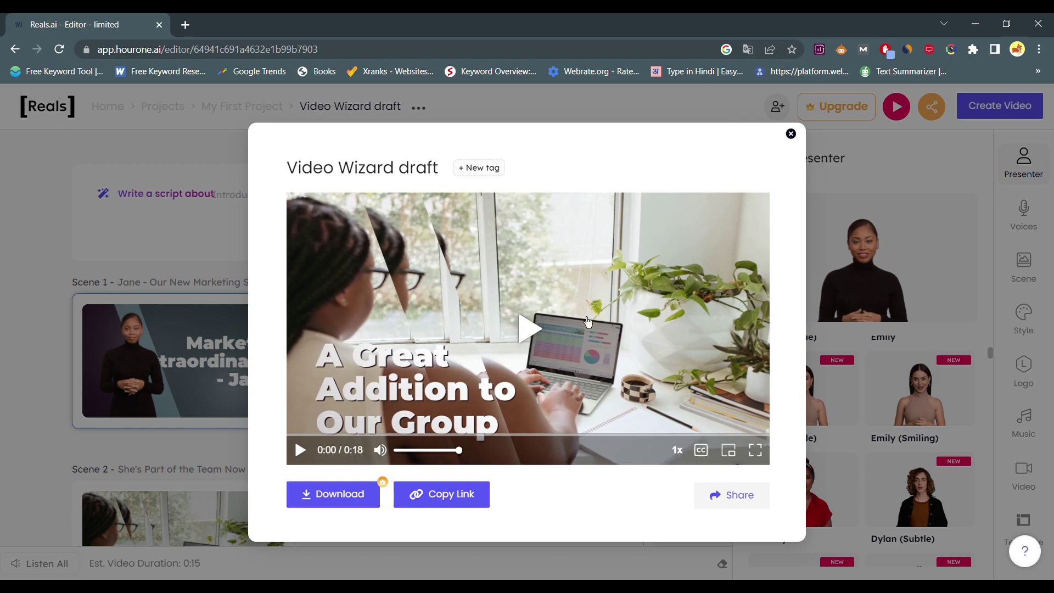
Play the finished video in full screen
click(755, 450)
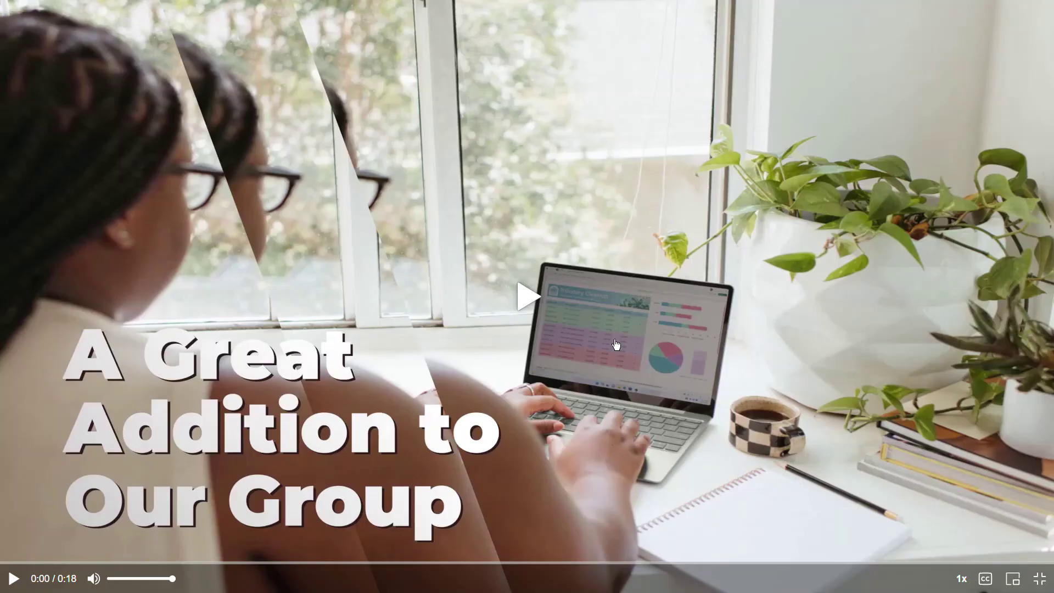
click(616, 345)
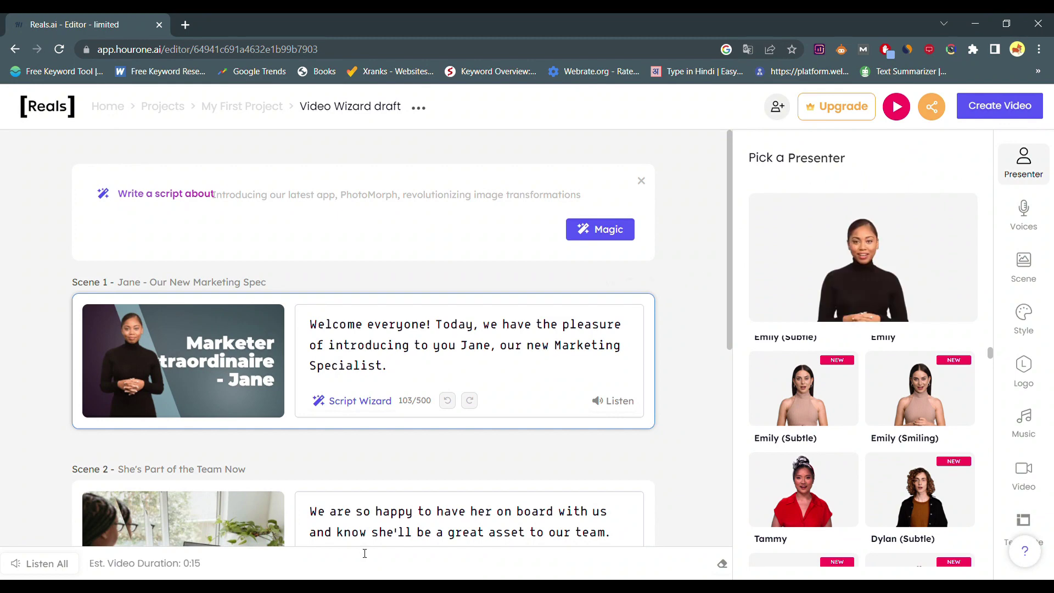
Highlight the Scene 1 script and compare the text and visuals of the three scenes
click(533, 366)
triple_click(533, 366)
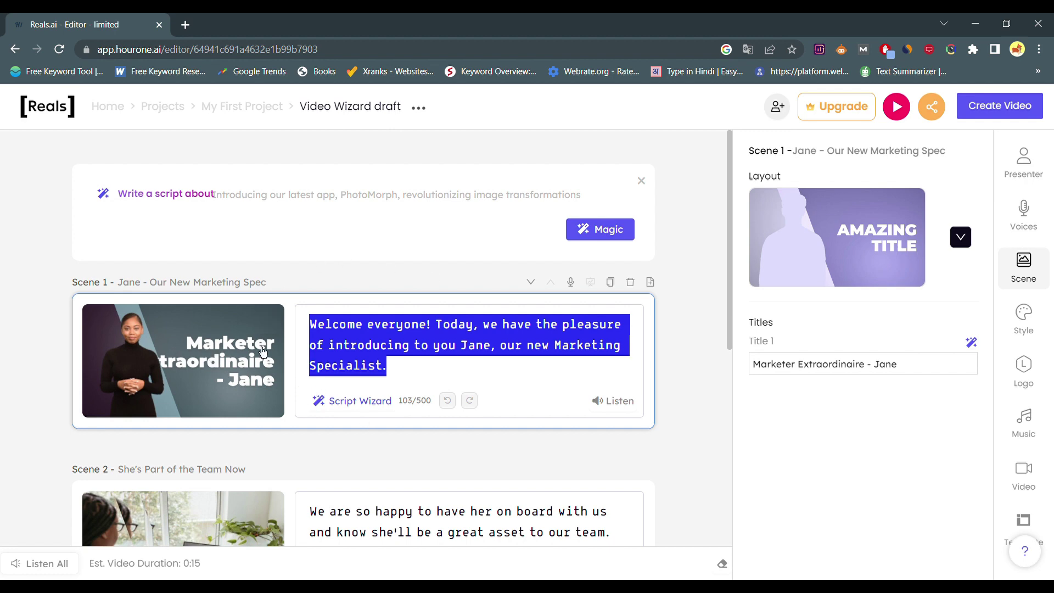
scroll(368, 344, down, 3)
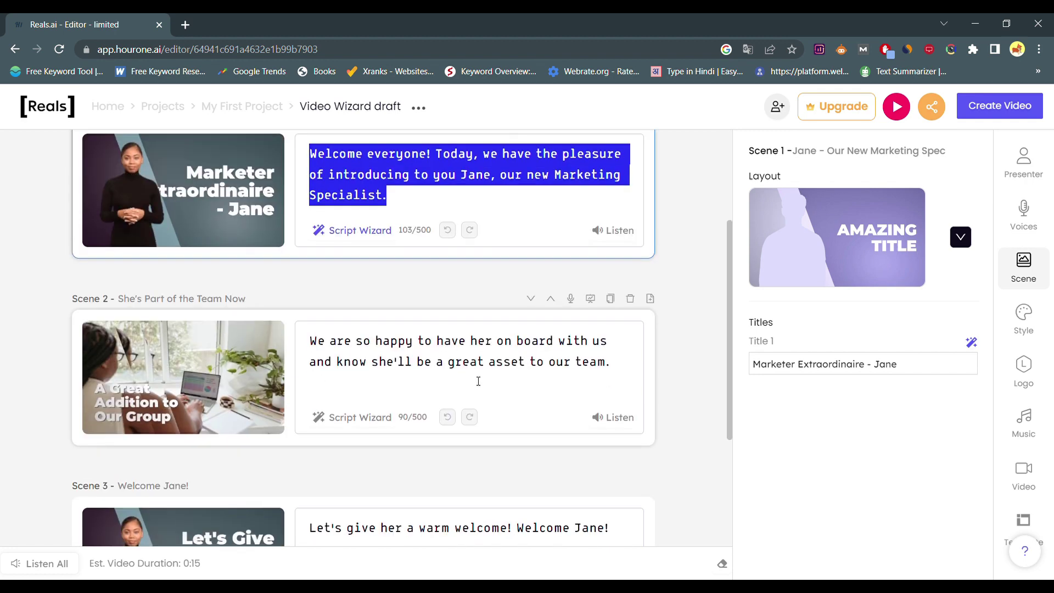
scroll(477, 381, down, 3)
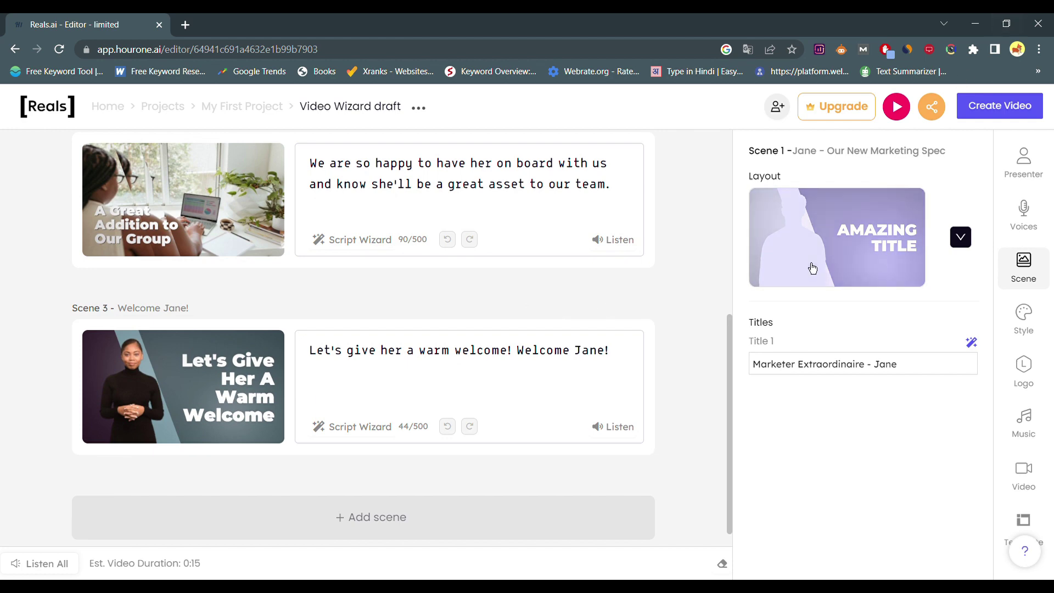
scroll(729, 439, up, 3)
scroll(729, 440, up, 3)
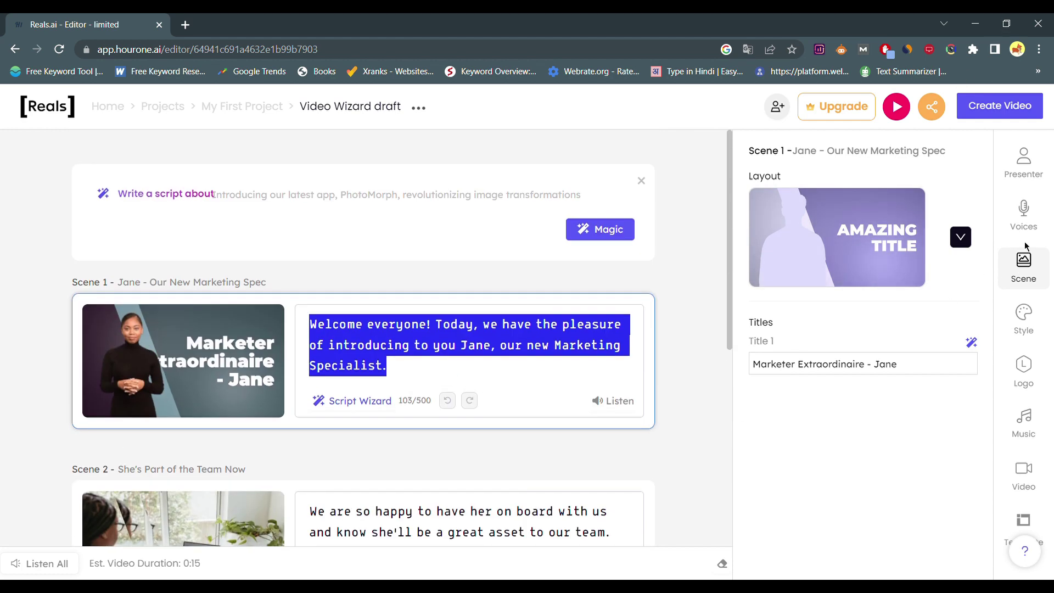
Revisit the presenter and voice choices and go over the draft's scenes again
click(1042, 155)
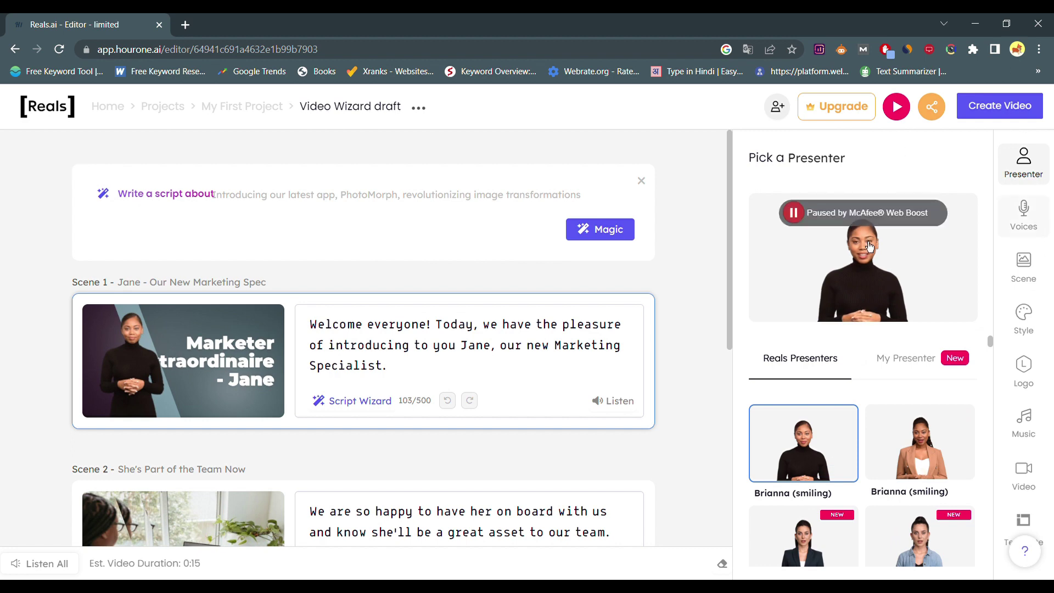
click(1041, 228)
scroll(866, 432, up, 1)
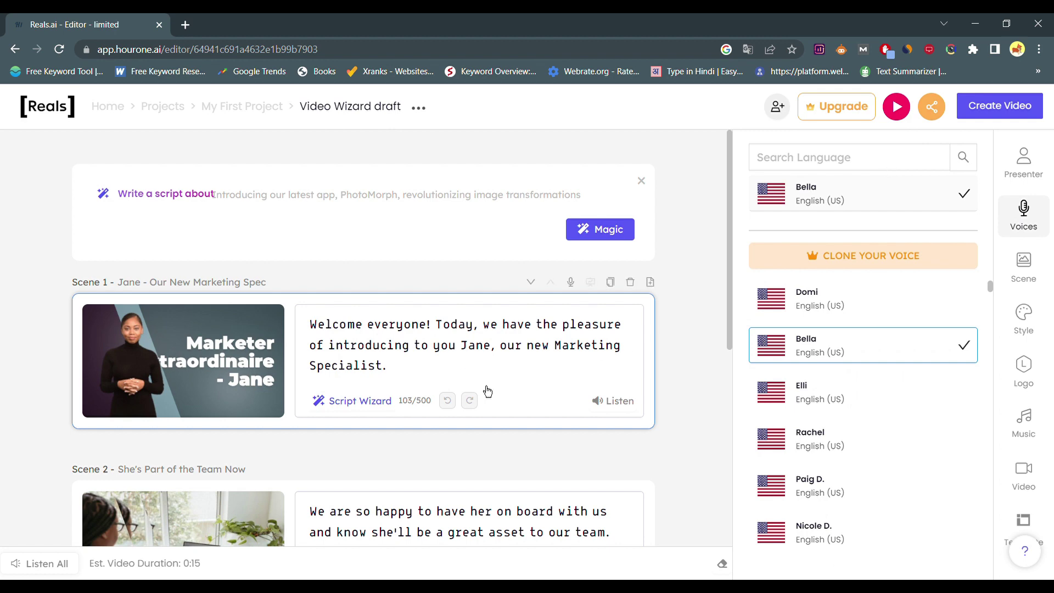
scroll(487, 391, down, 3)
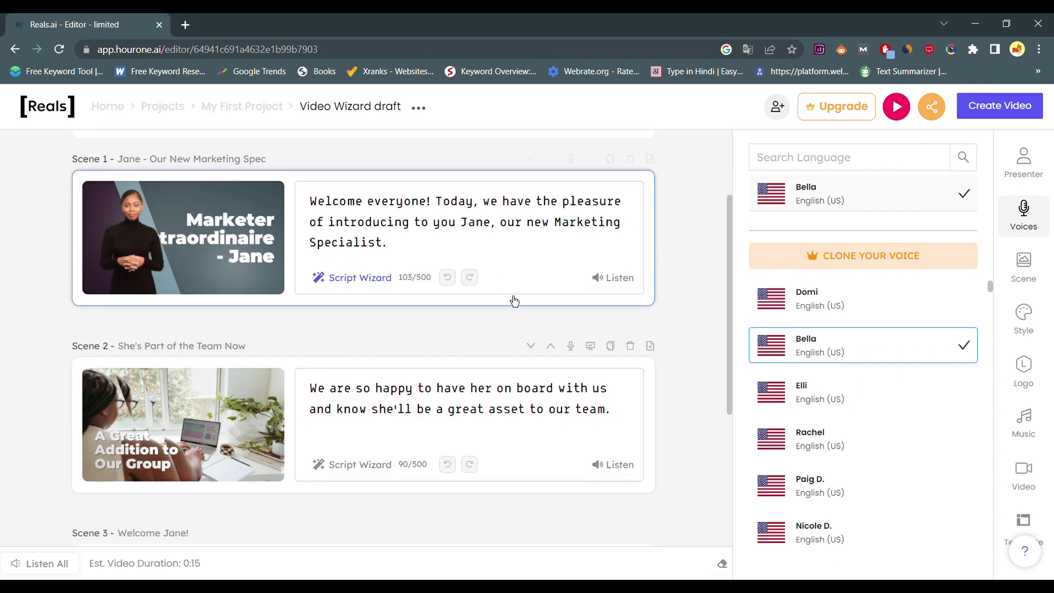
scroll(497, 450, down, 6)
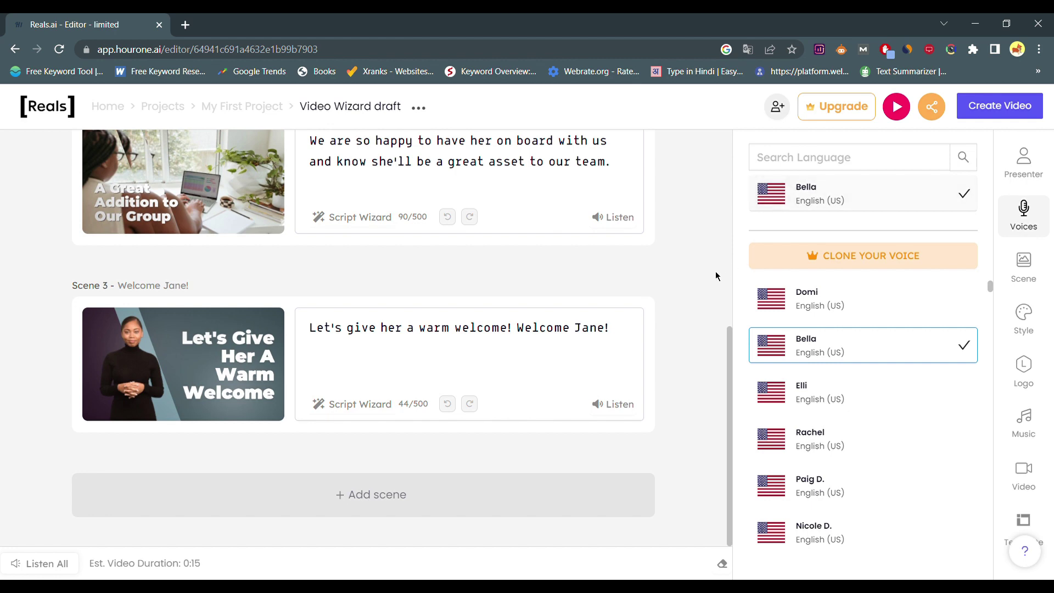
scroll(716, 276, up, 7)
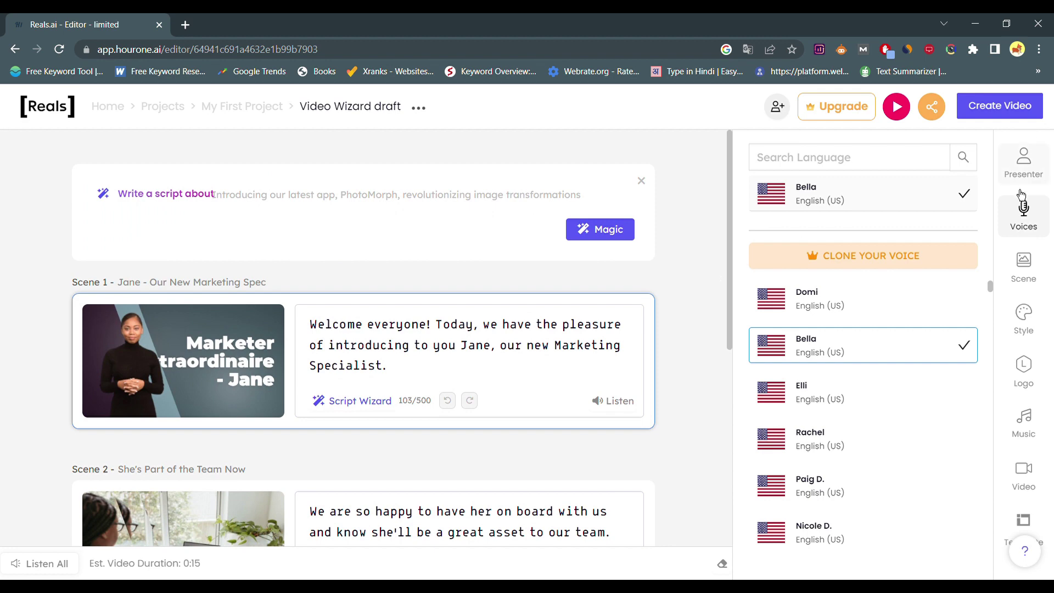
Examine the Reals Lite upgrade benefits and its yearly and monthly pricing, and close the offer
click(855, 115)
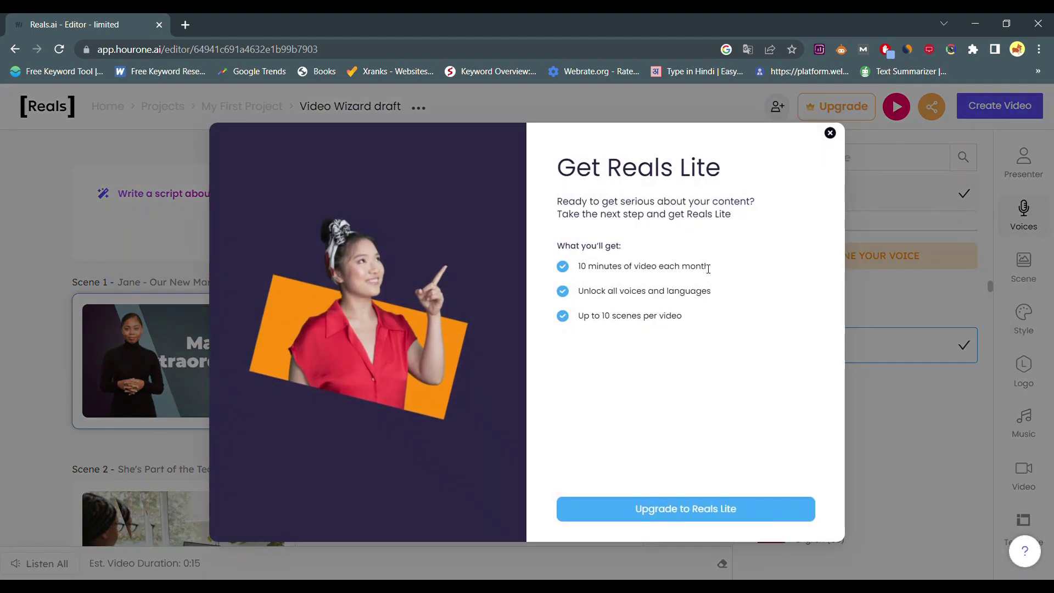
click(709, 511)
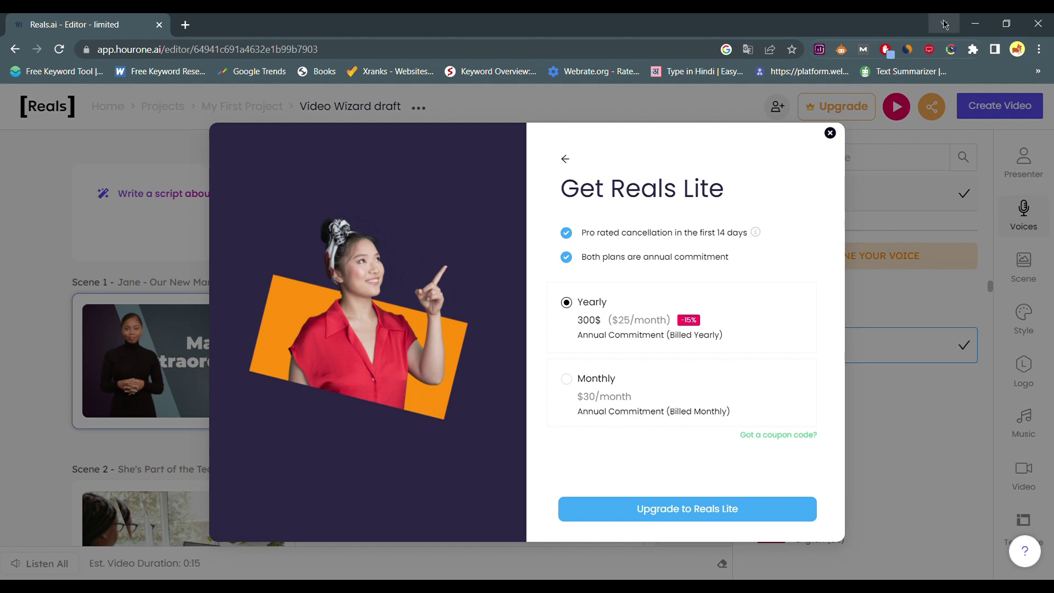
click(830, 133)
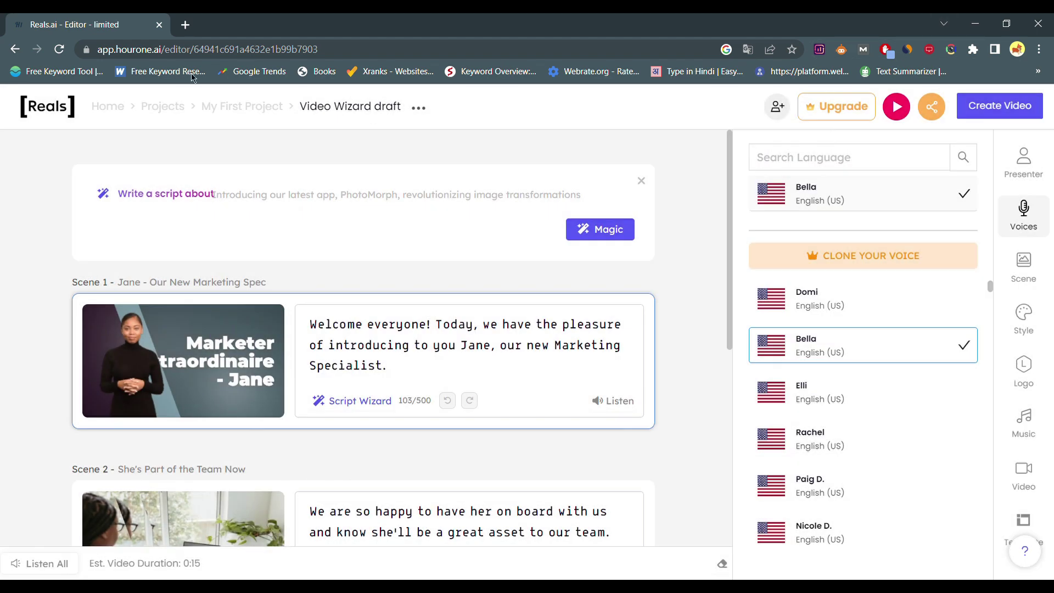